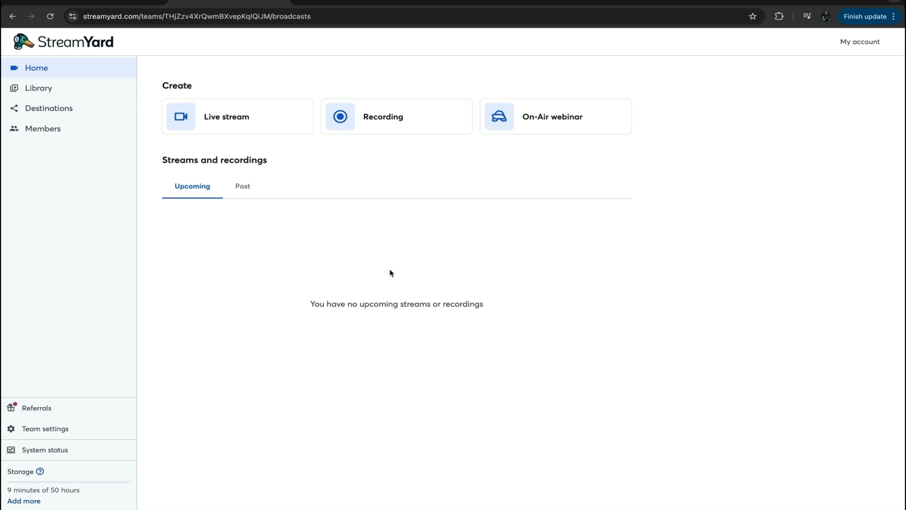
- Review the individual subscription plans and return to the streaming dashboard
click(671, 2)
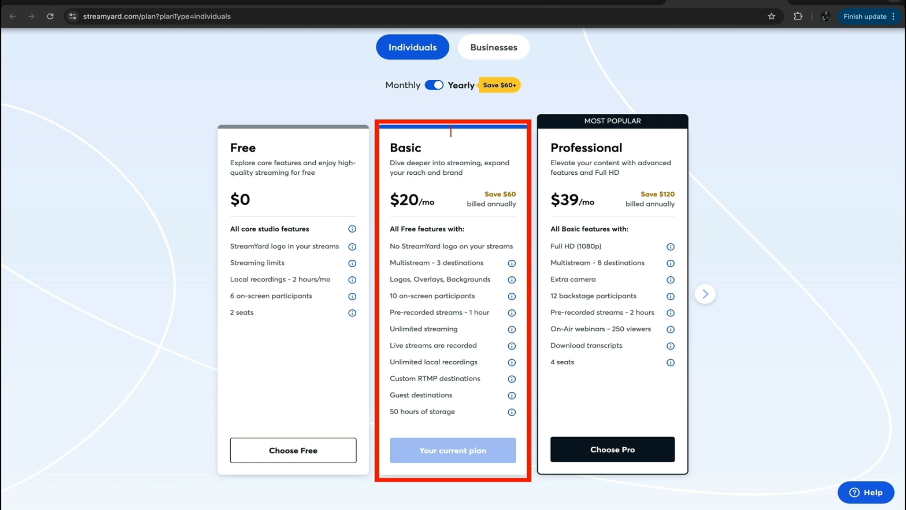
click(661, 0)
click(691, 15)
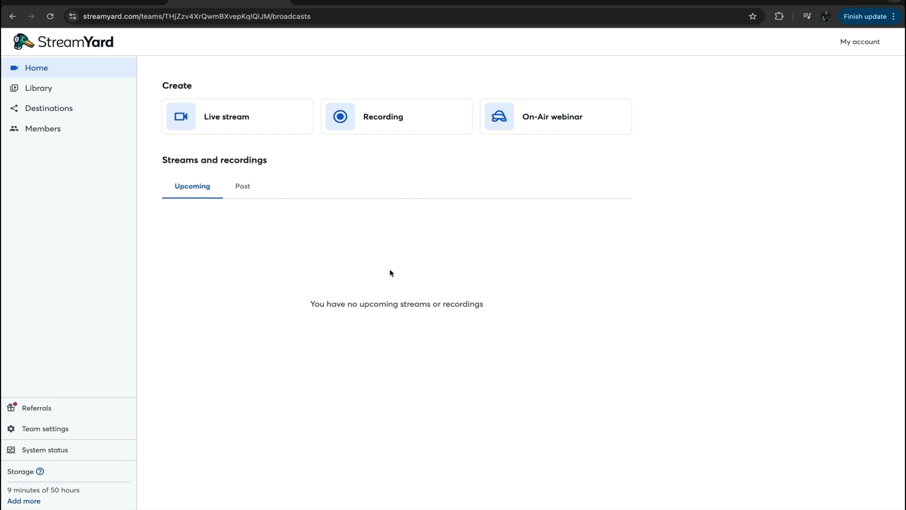
- Look over the team's members, destinations and library, including the options for the "DanLan in foreign languages" video
click(41, 133)
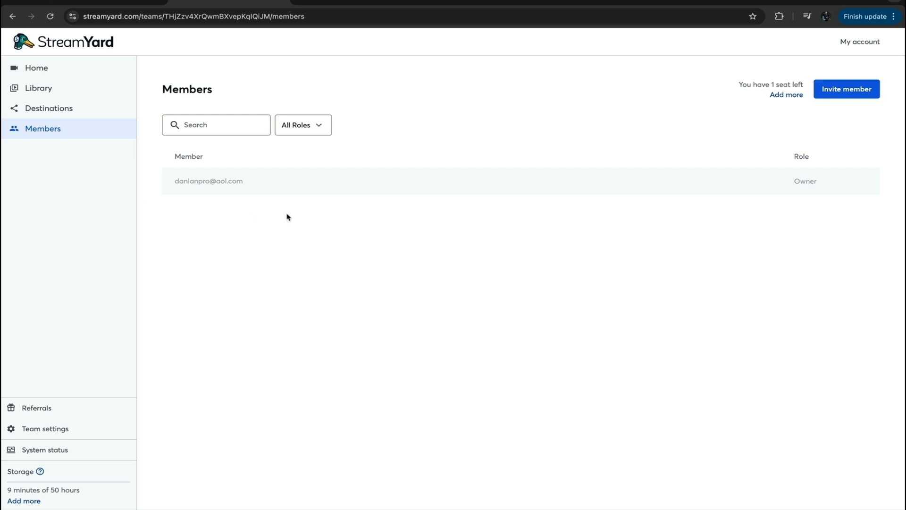
click(38, 109)
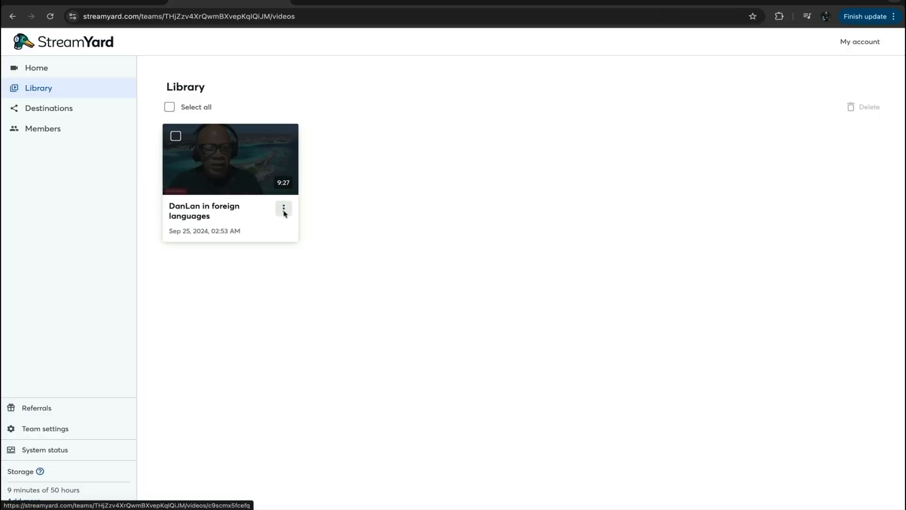
click(283, 210)
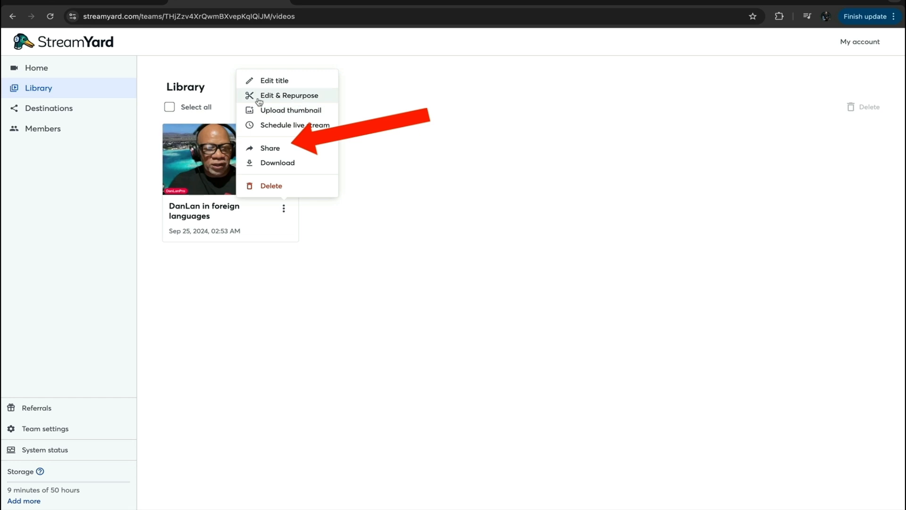
- Review the creation choices and the list of past streams and recordings, then return to the upcoming ones
click(42, 70)
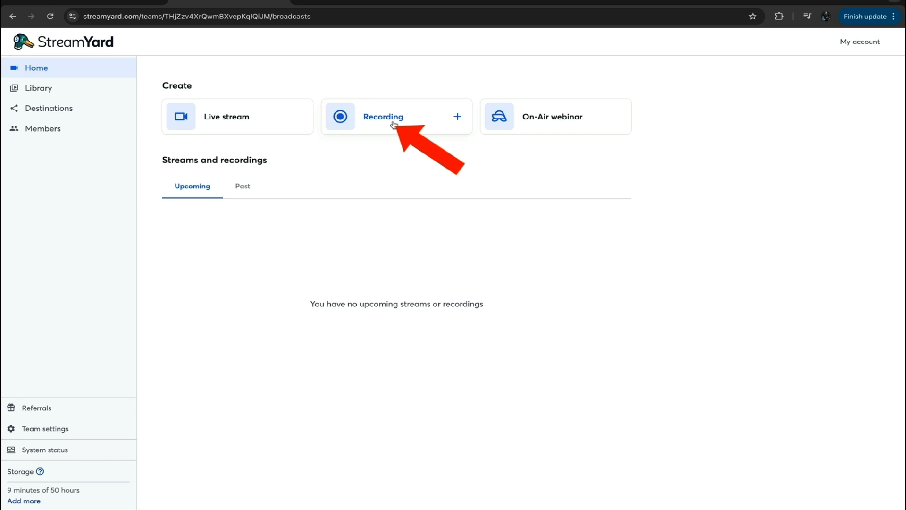
click(567, 124)
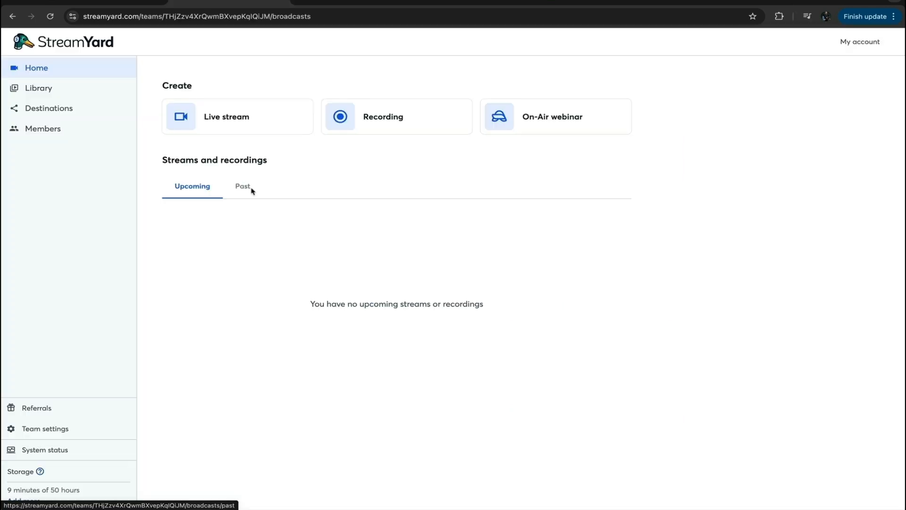
click(243, 187)
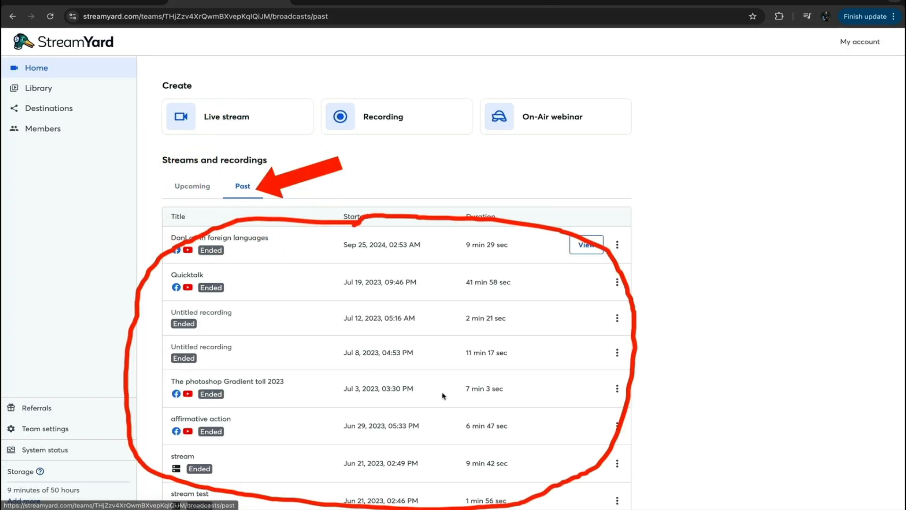
scroll(494, 289, down, 3)
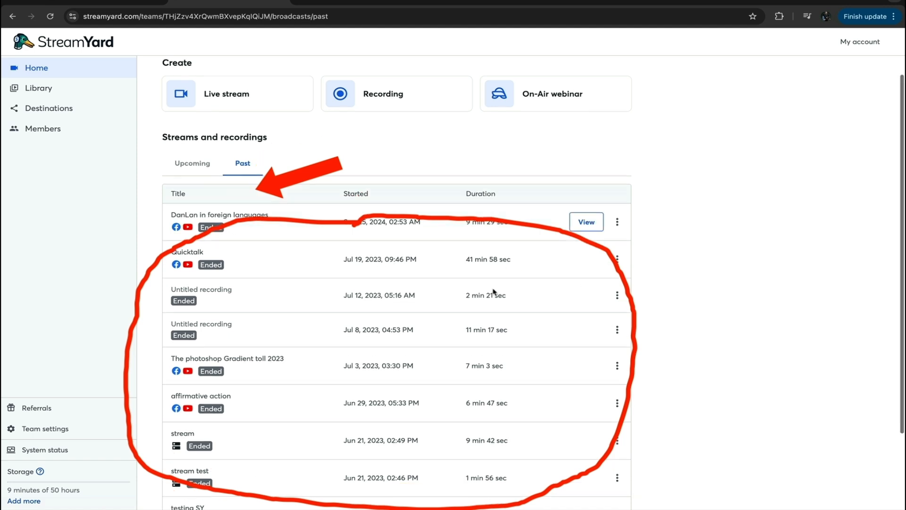
scroll(494, 289, up, 3)
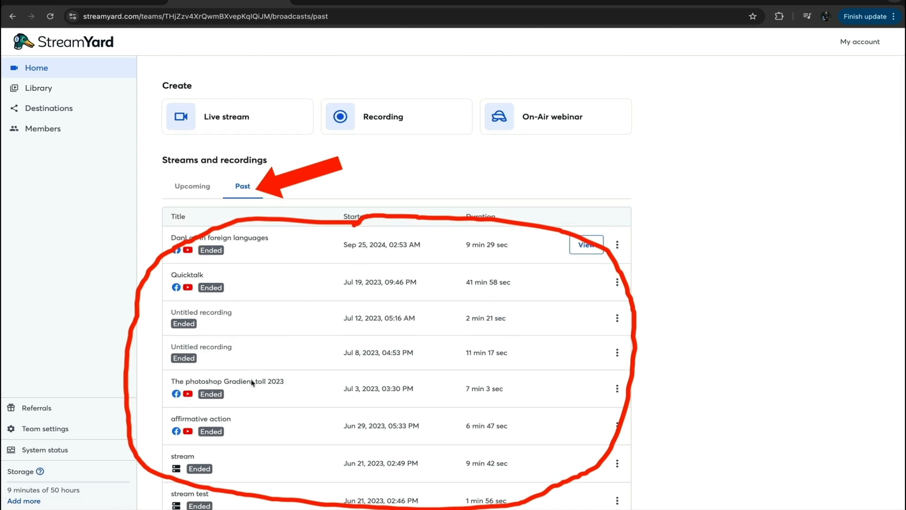
click(188, 192)
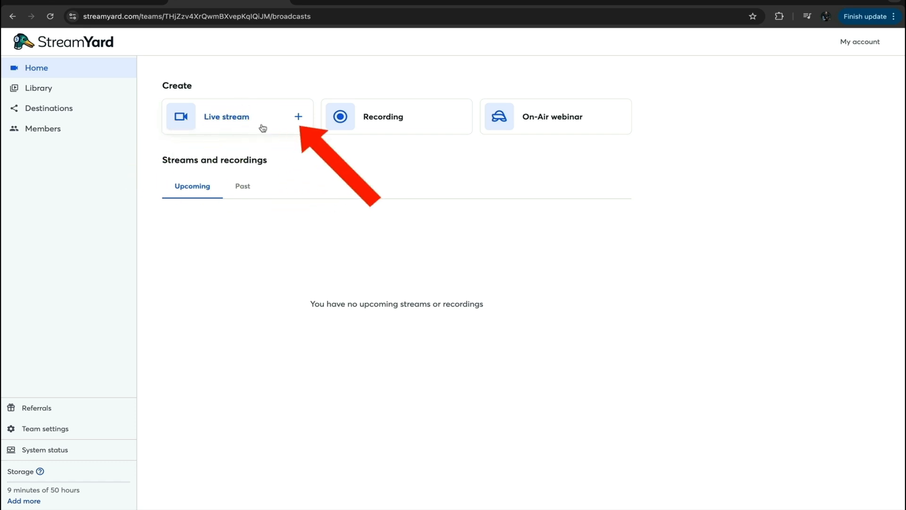
- Start a new Studio live stream with both Facebook destinations and the middle YouTube channel selected
click(298, 117)
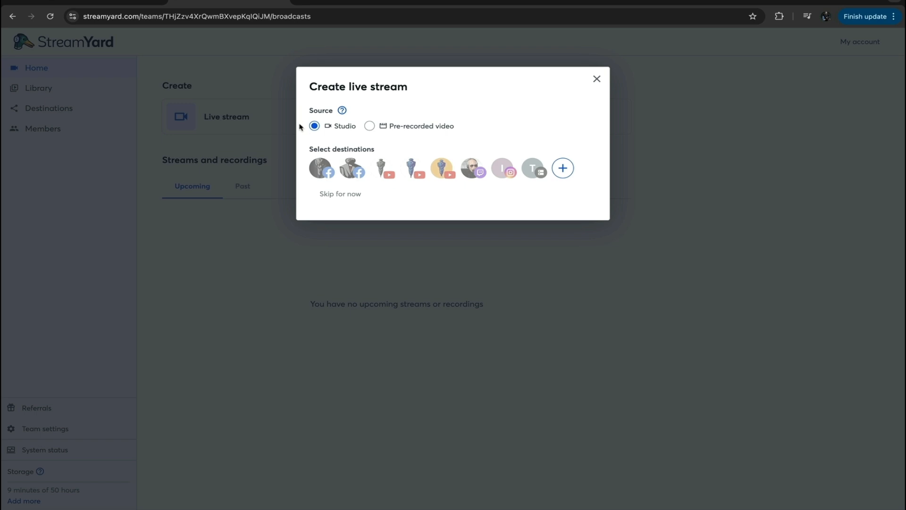
click(320, 172)
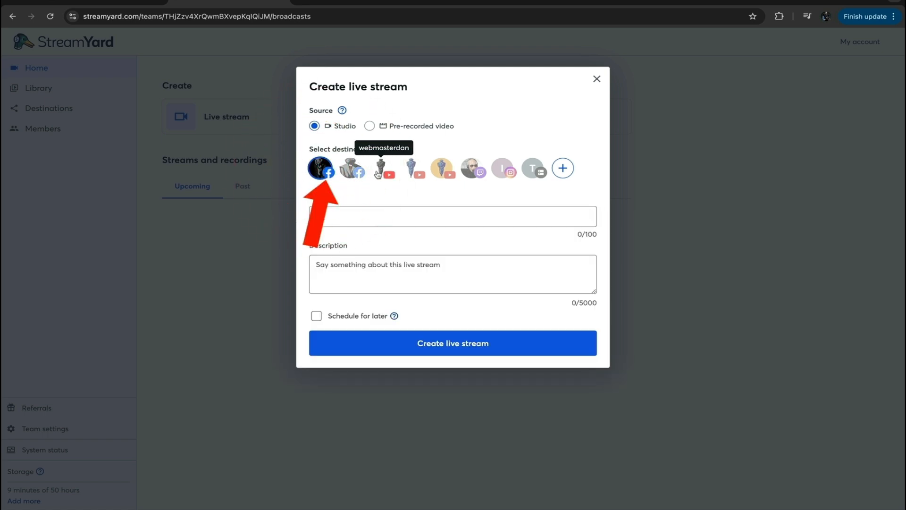
click(412, 168)
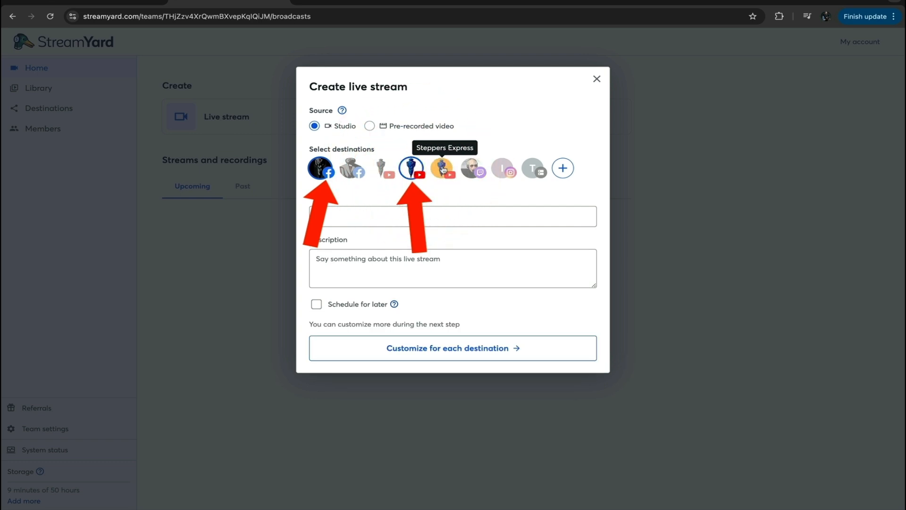
click(352, 169)
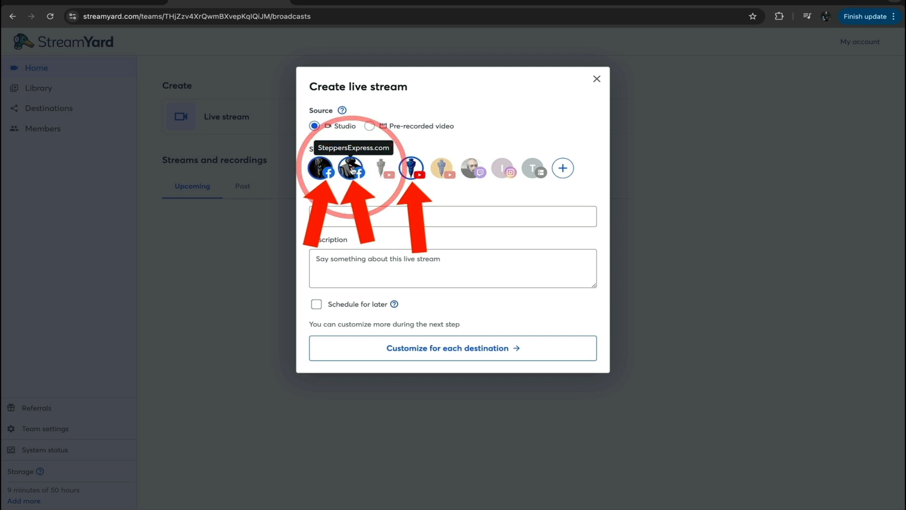
- Title the live stream "Tutorial basic streamyard 2024"
click(340, 214)
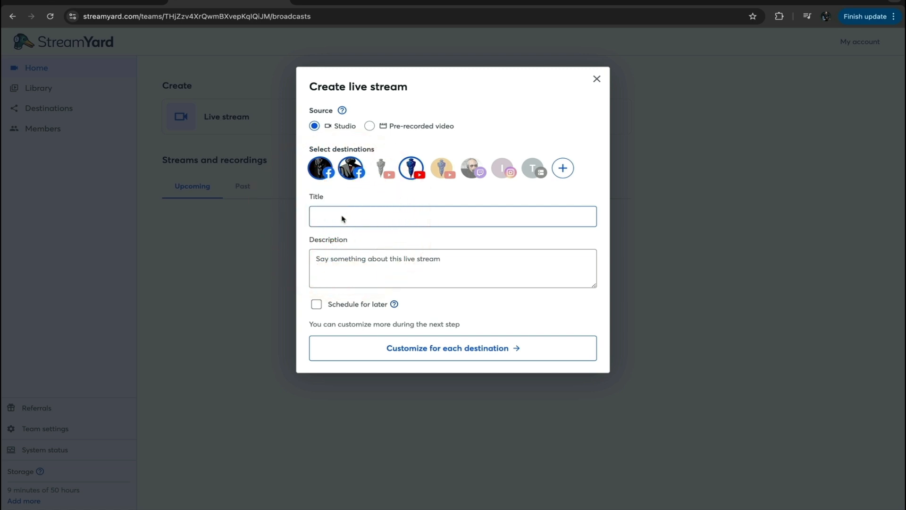
text(Tutorial)
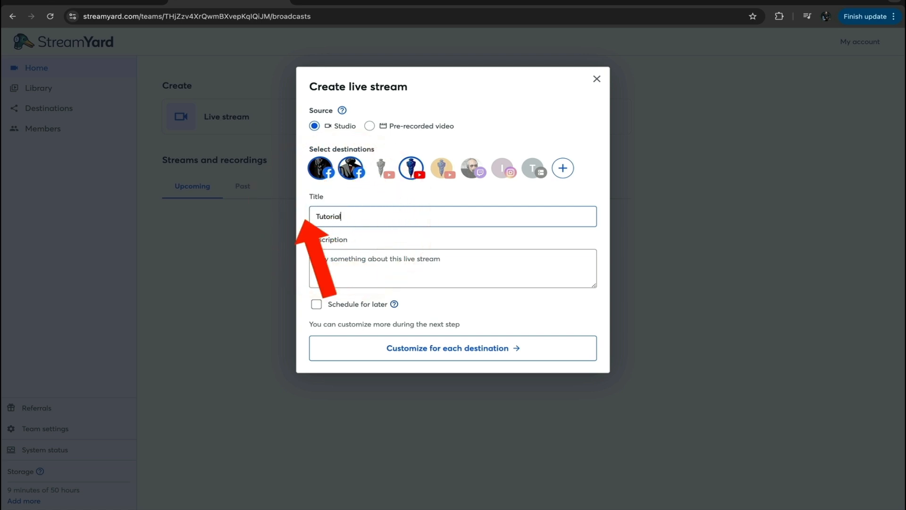
text( basic streamyard 2024)
- Copy the title into the description and extend it to "Tutorial basic streamyard 2024 ho to live stream"
drag(422, 216, 330, 218)
right_click(336, 217)
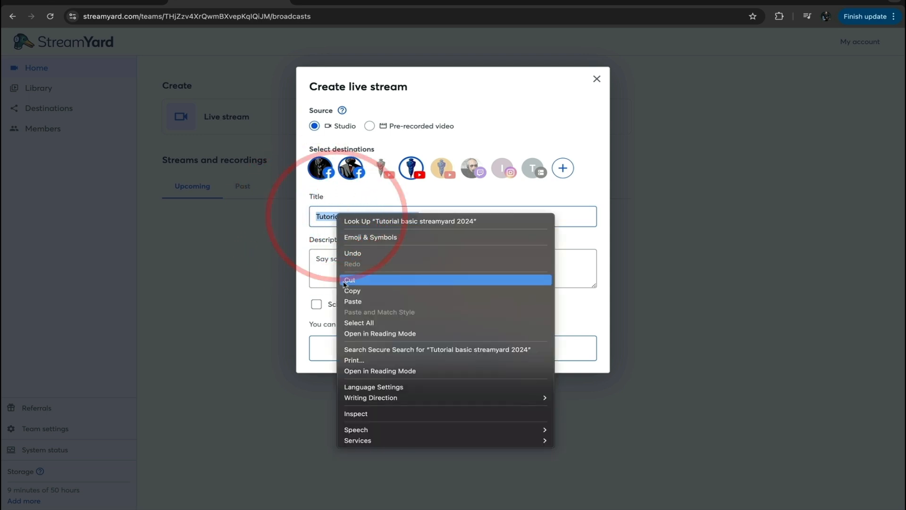
click(357, 292)
click(339, 268)
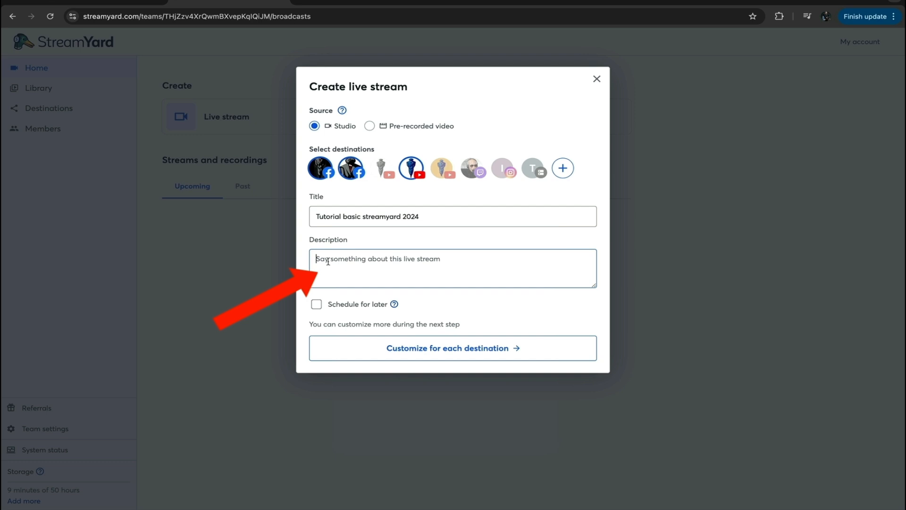
right_click(328, 261)
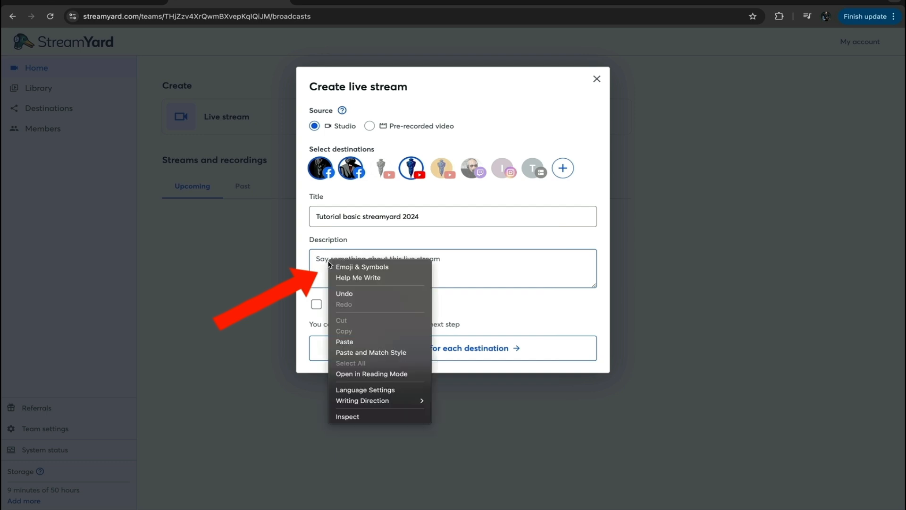
click(348, 344)
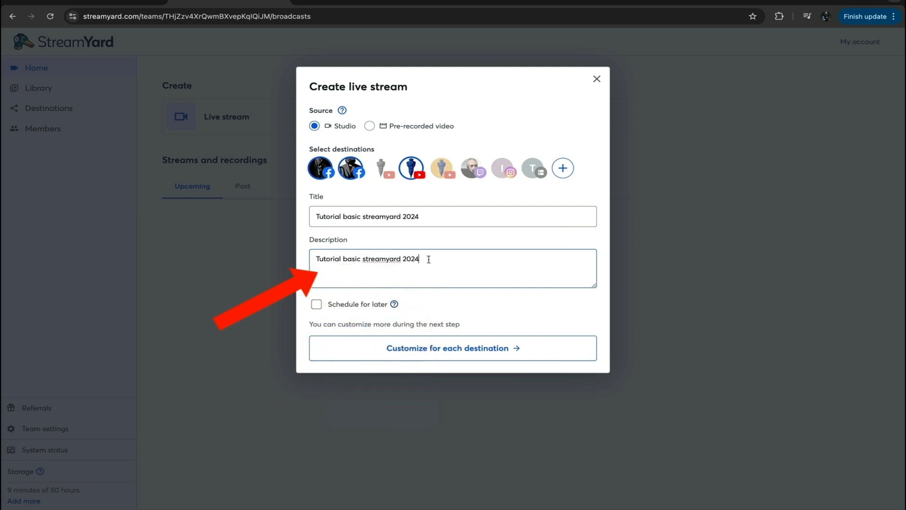
text(ho to live stream)
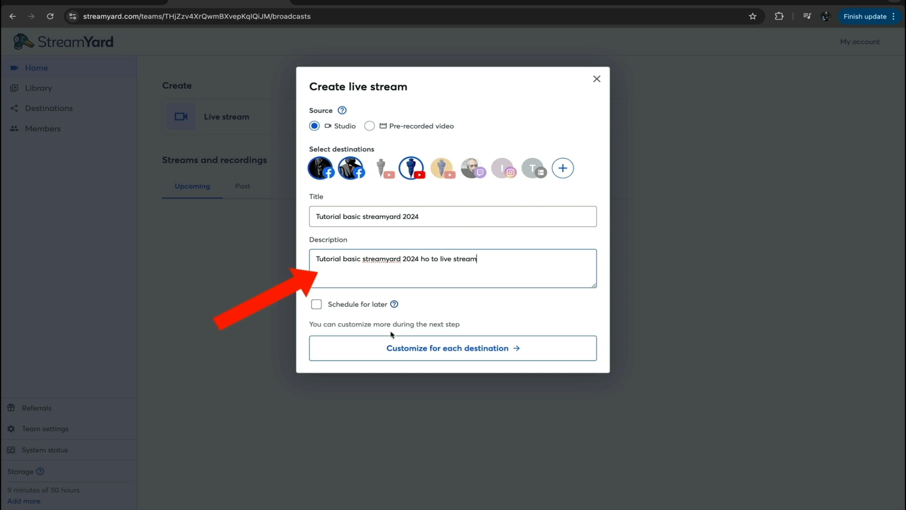
- Leave the stream unscheduled, continue through the per-destination customization and create the live stream
click(317, 305)
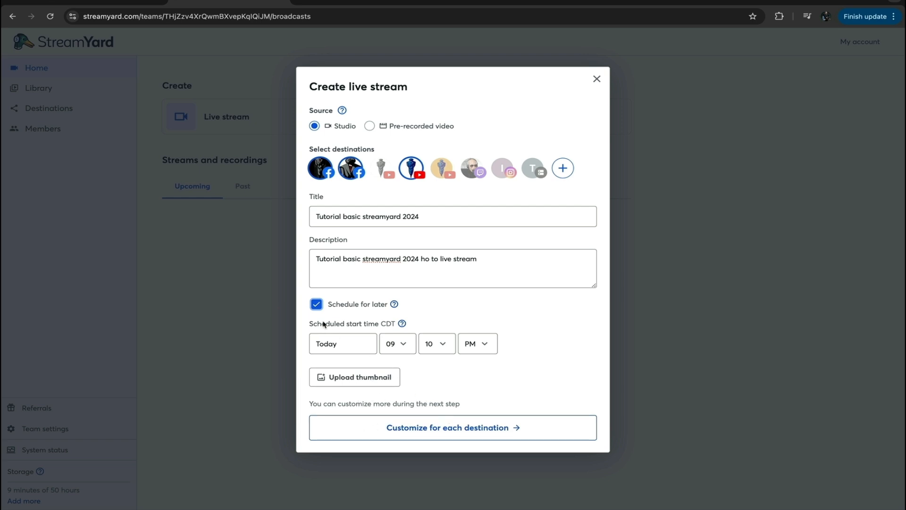
click(315, 305)
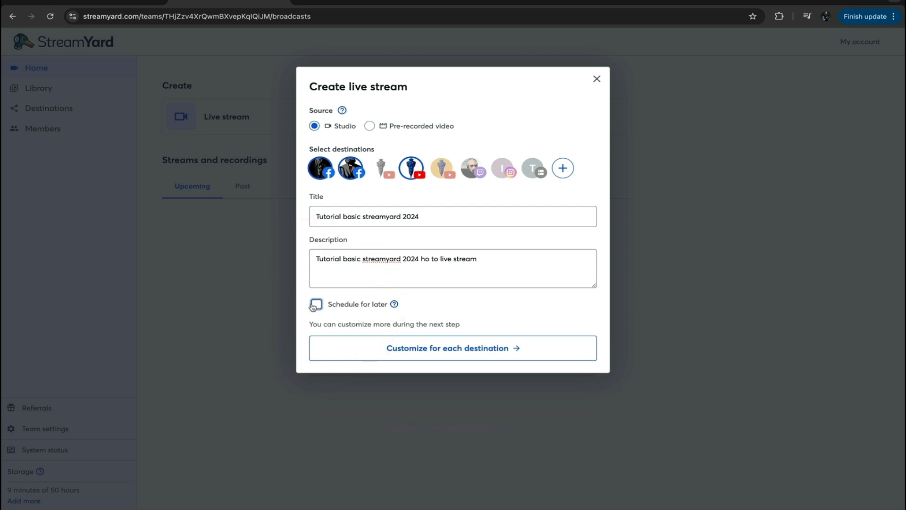
click(472, 349)
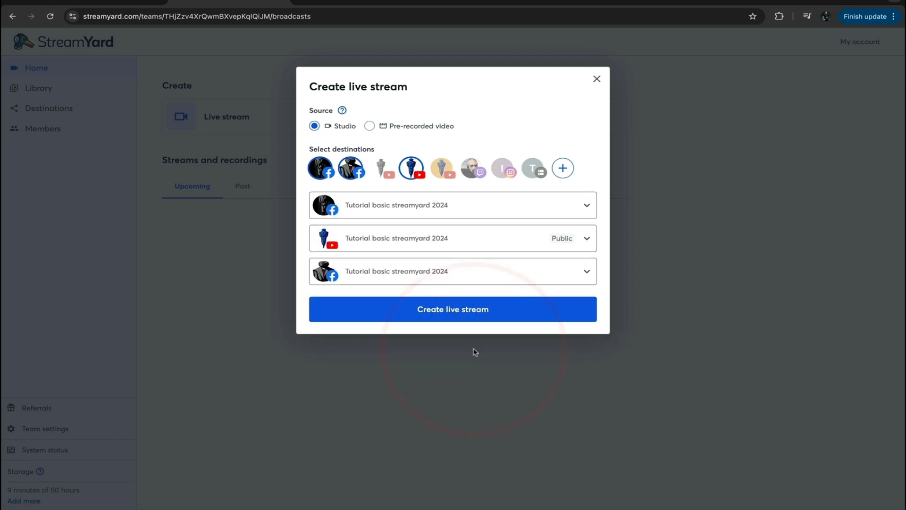
click(471, 312)
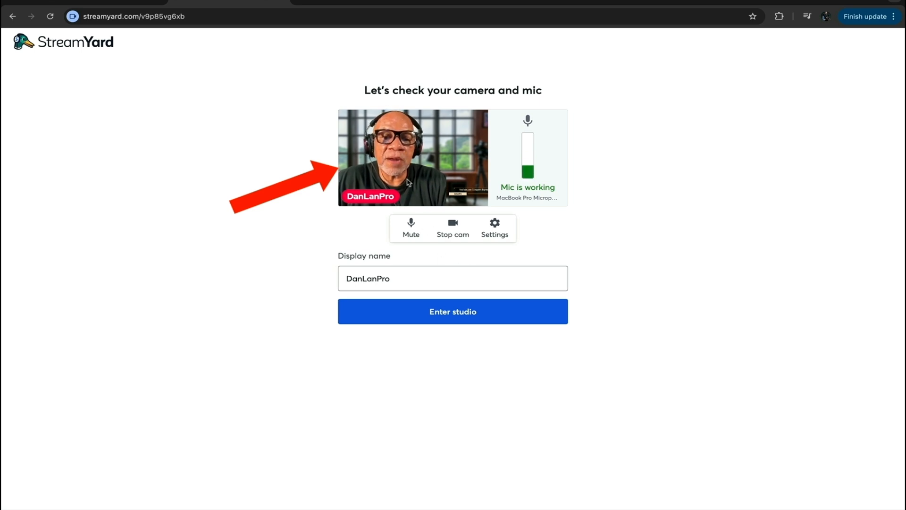
- Open the pre-studio settings and examine the available camera sources
click(494, 224)
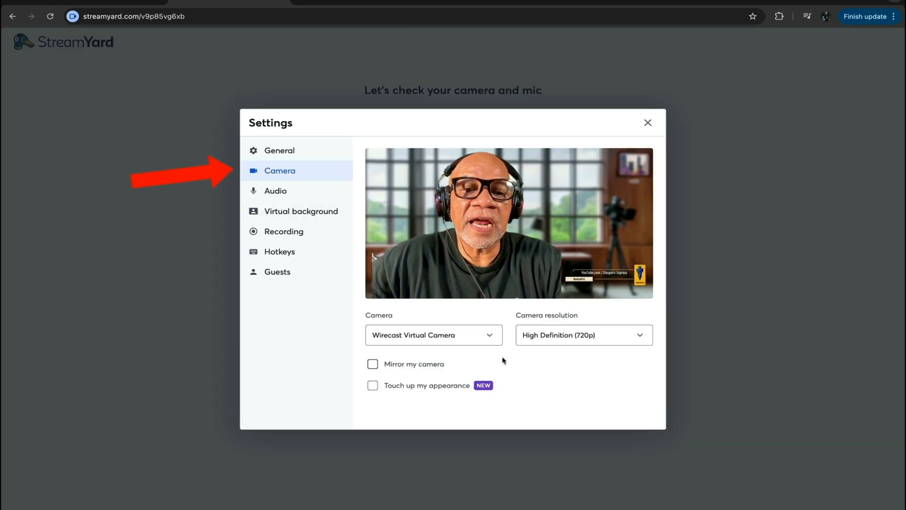
click(491, 335)
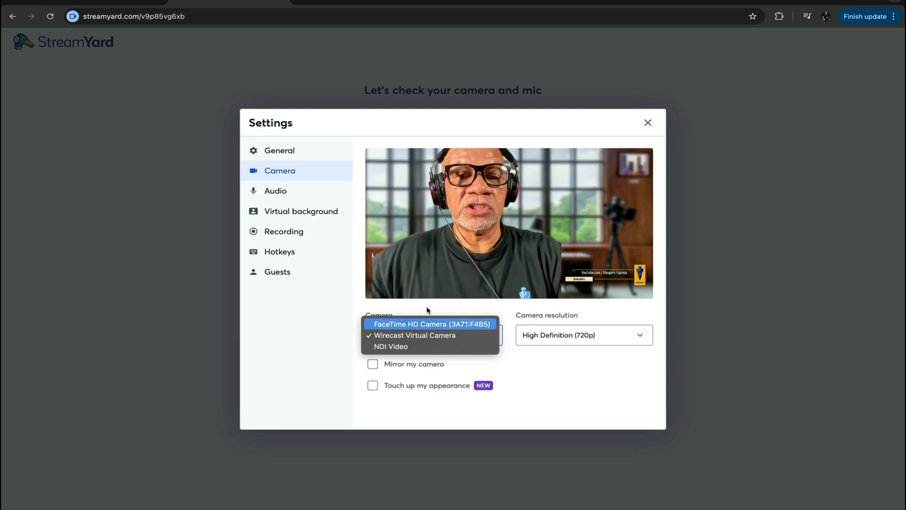
click(282, 194)
- Examine the speaker choices in the audio settings and choose MacBook Pro Microphone (Built-in) as the mic
click(282, 192)
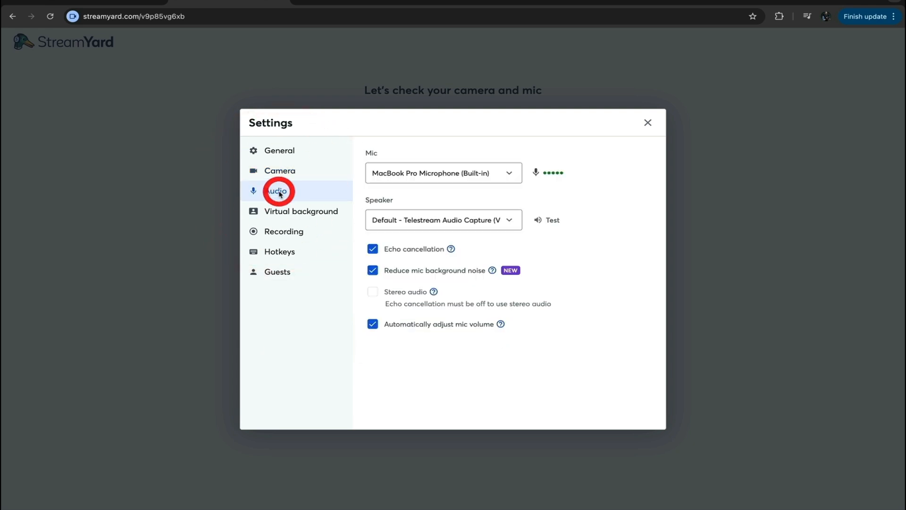
click(509, 220)
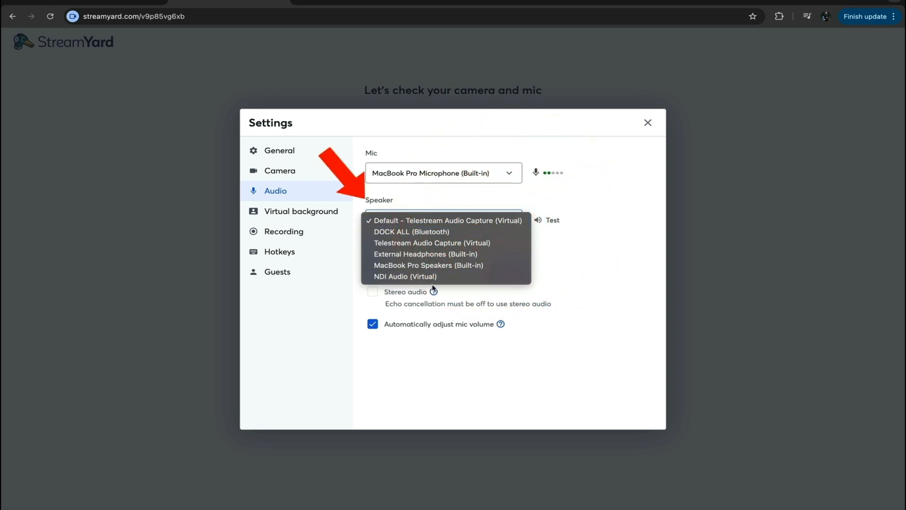
click(510, 176)
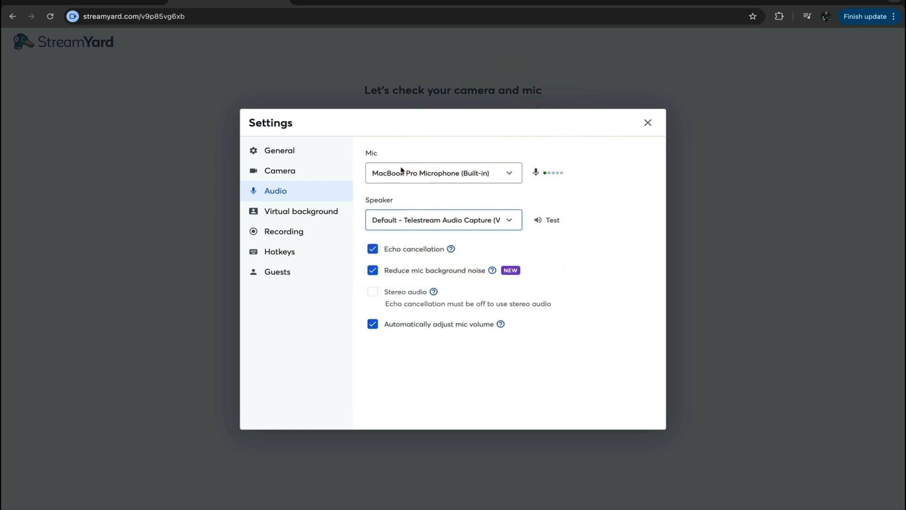
click(510, 175)
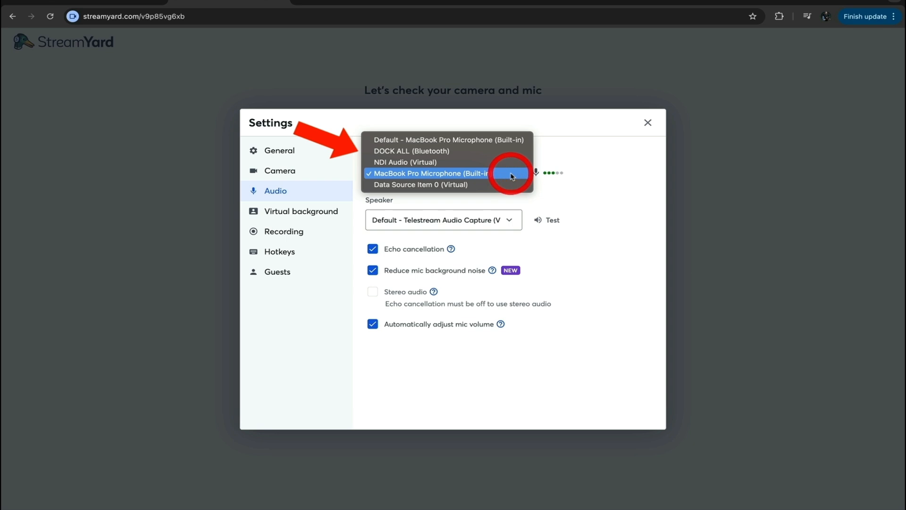
click(415, 173)
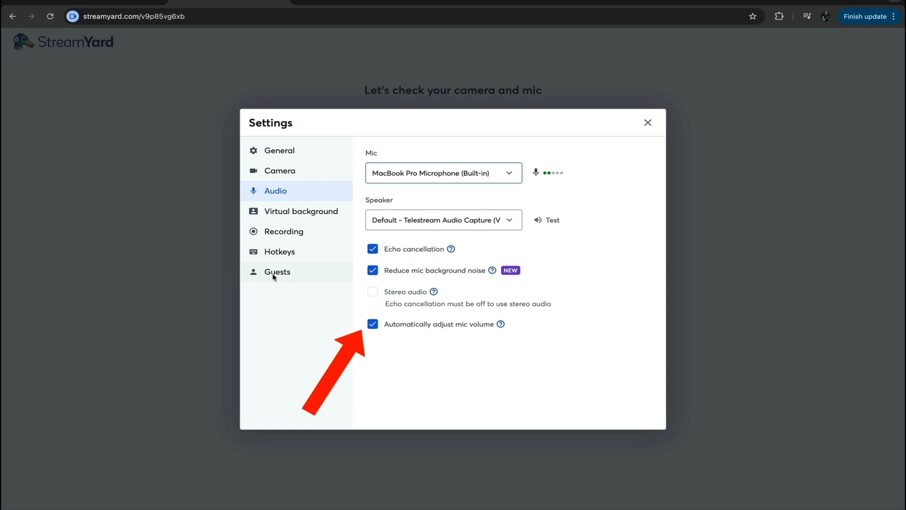
- Examine the hotkeys assigned to devices, sharing, recording and layouts
click(288, 255)
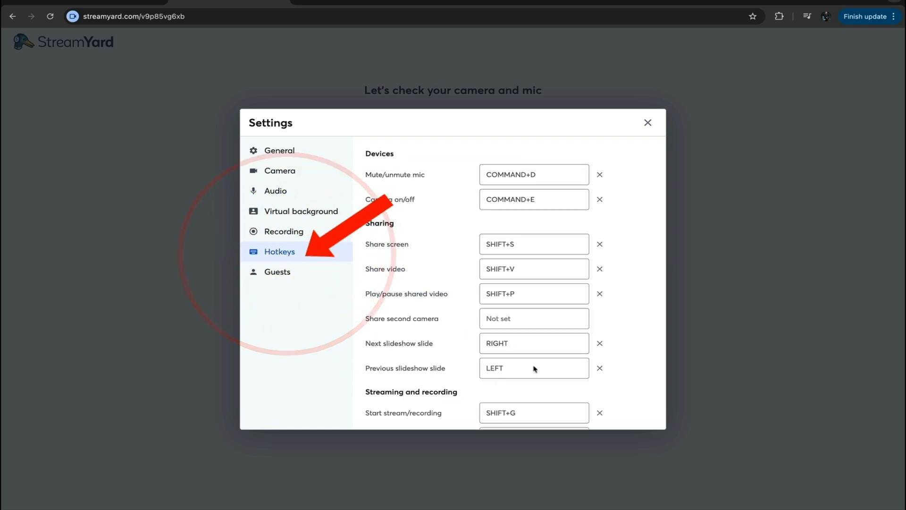
scroll(507, 317, down, 2)
scroll(508, 317, down, 10)
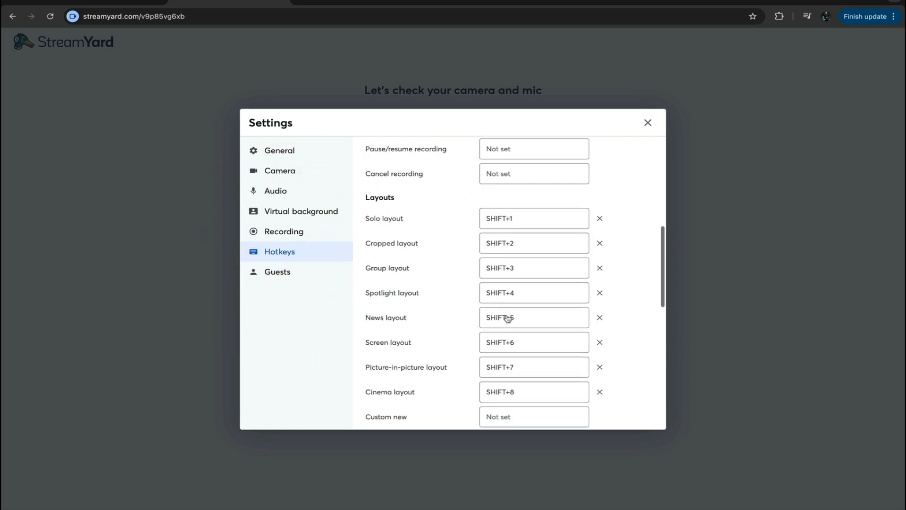
- Examine the remaining hotkeys for layouts, navigation and other studio actions, including fullscreen and marker creation
scroll(507, 318, down, 3)
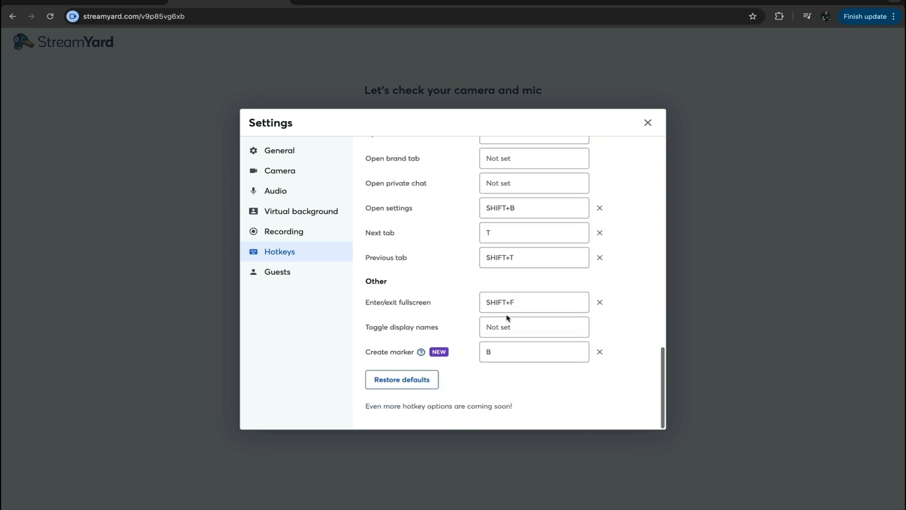
scroll(508, 317, up, 2)
scroll(507, 318, up, 1)
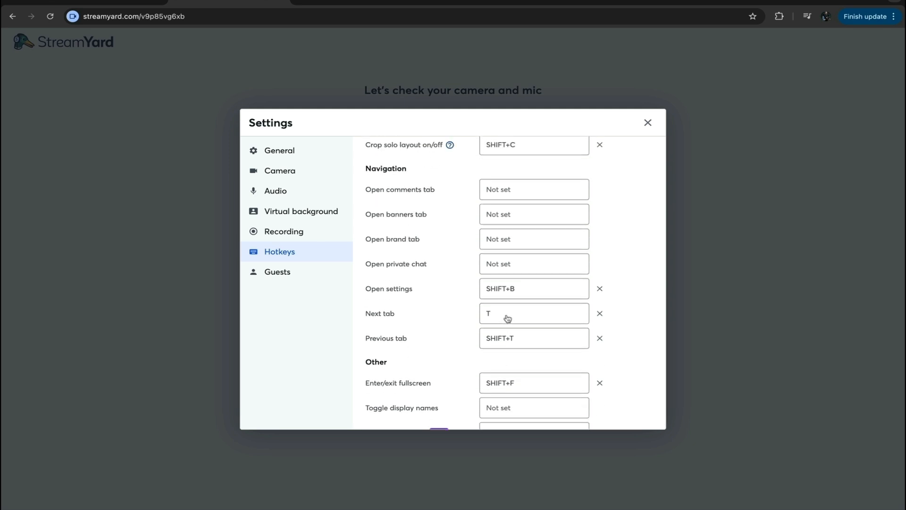
scroll(507, 318, up, 10)
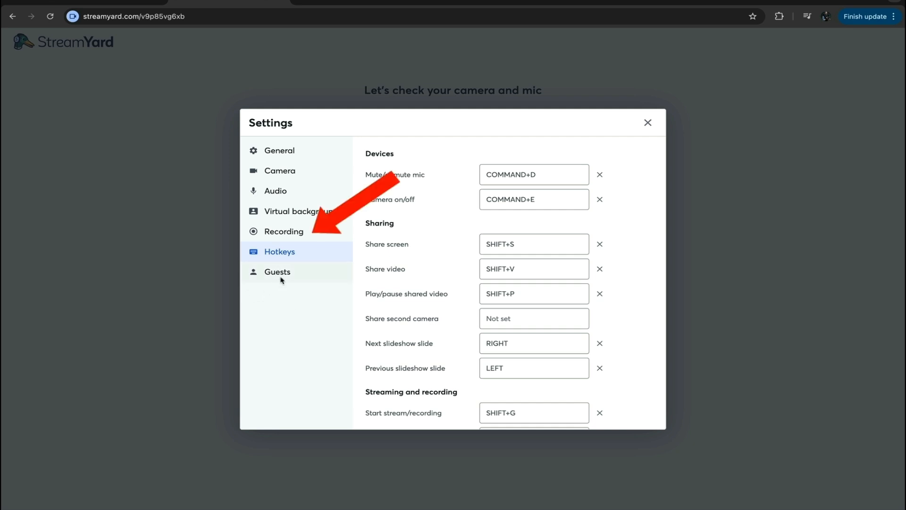
- Examine the local recording, virtual background and guest settings, and close the settings without changes
click(289, 235)
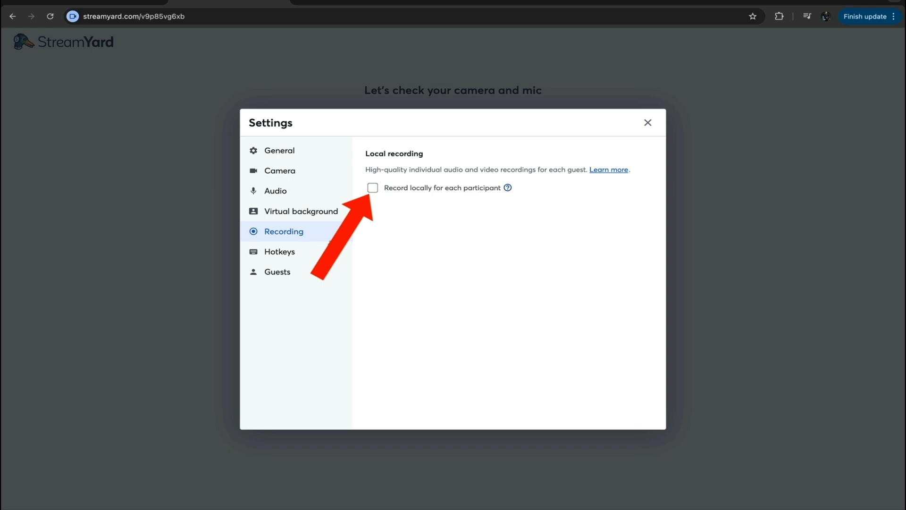
click(312, 211)
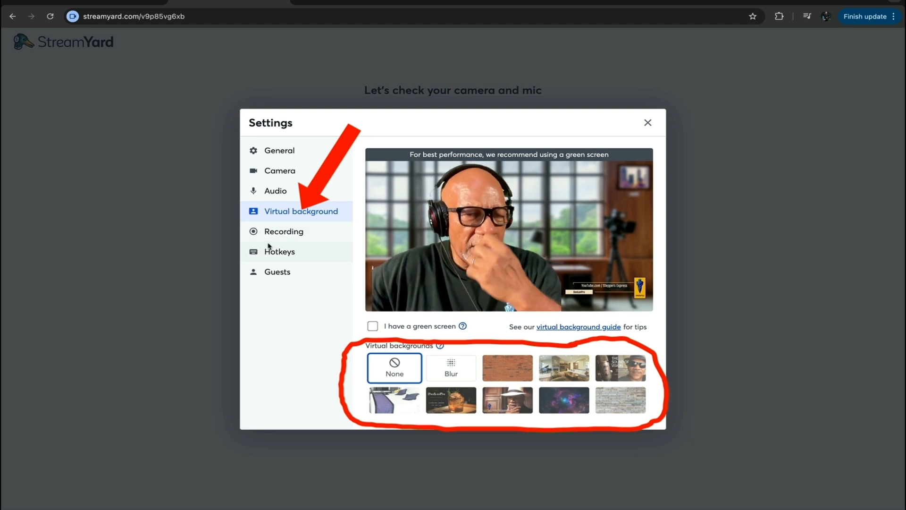
click(289, 273)
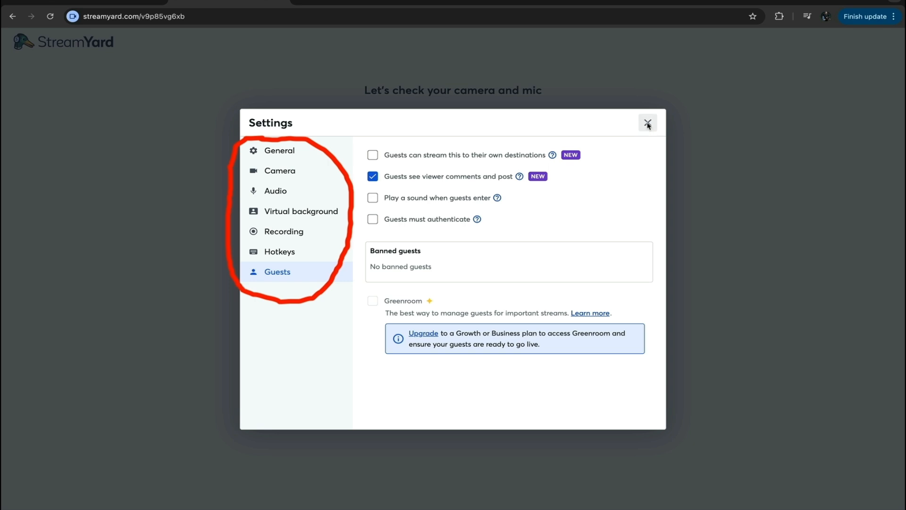
click(647, 123)
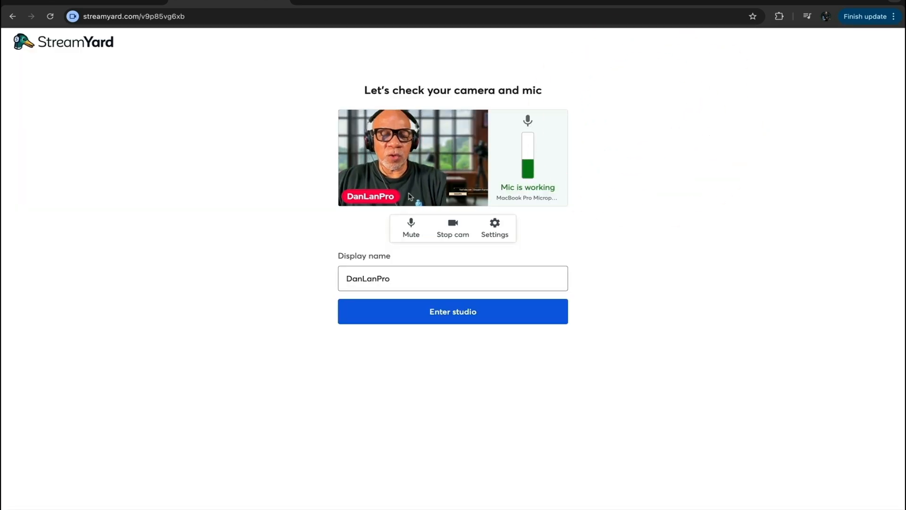
- Replace the display name with the host's first name followed by "Tutorial" and enter the studio
drag(395, 281, 343, 279)
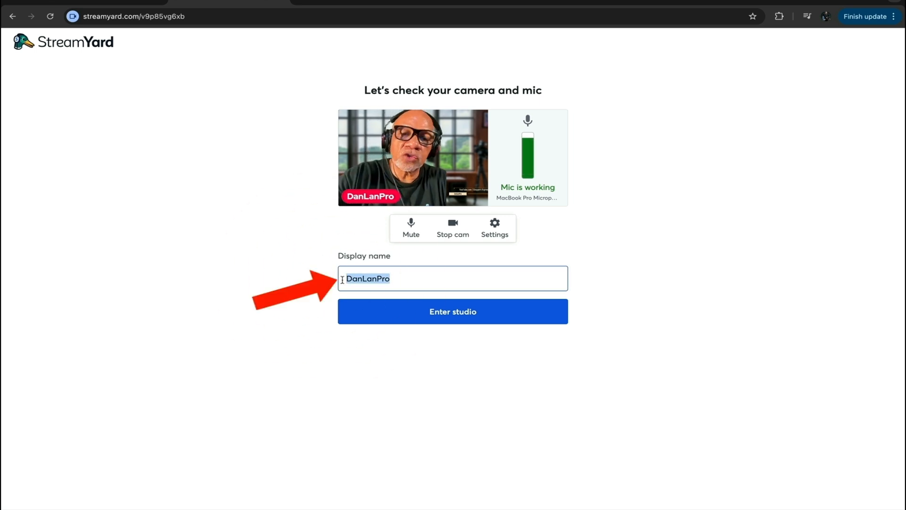
key(BackSpace)
text(Dan)
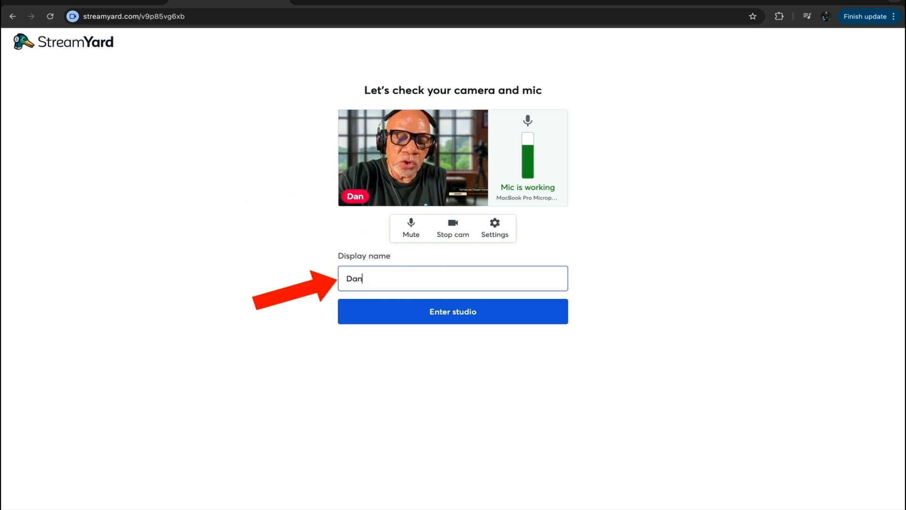
text( Tutorial)
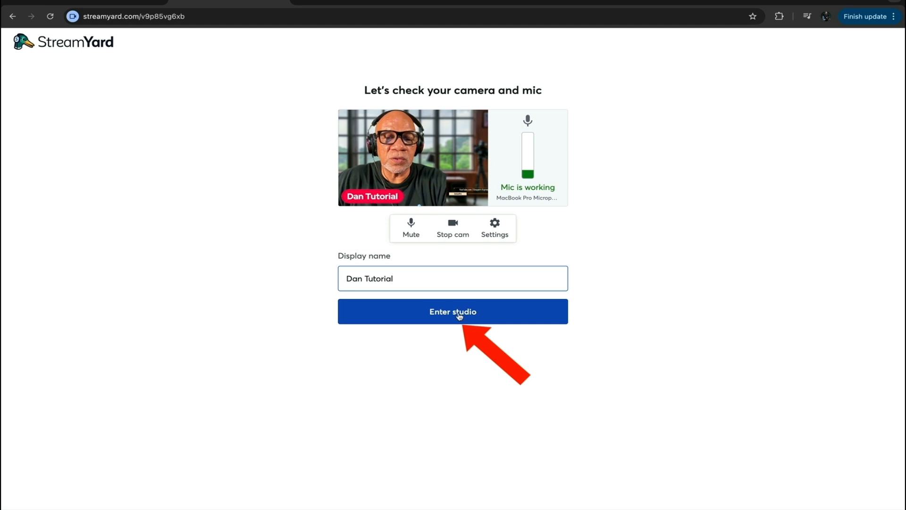
click(477, 316)
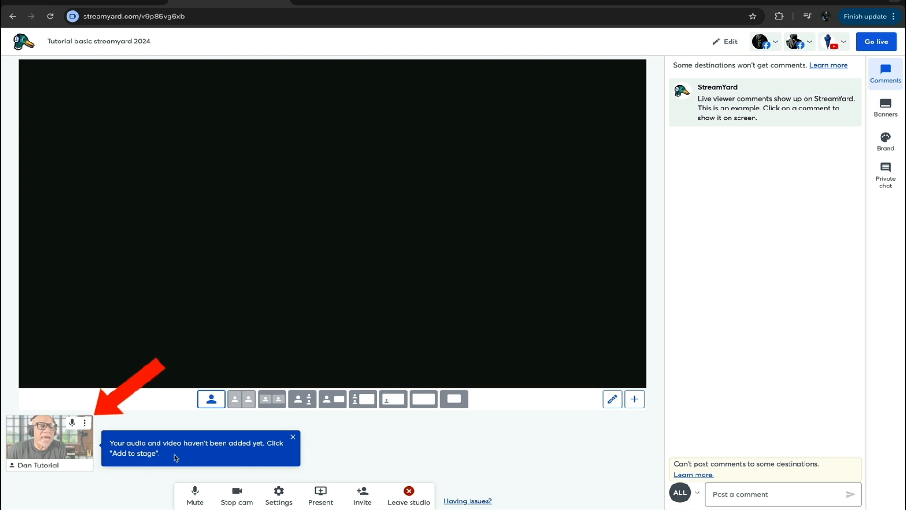
- Dismiss the notice about audio and video and add the host's camera to the stage
click(307, 443)
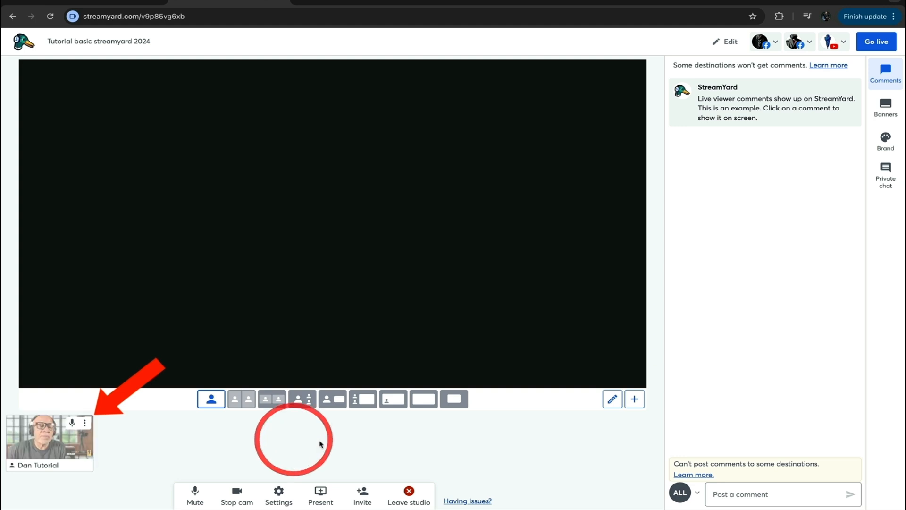
mouse_move(55, 445)
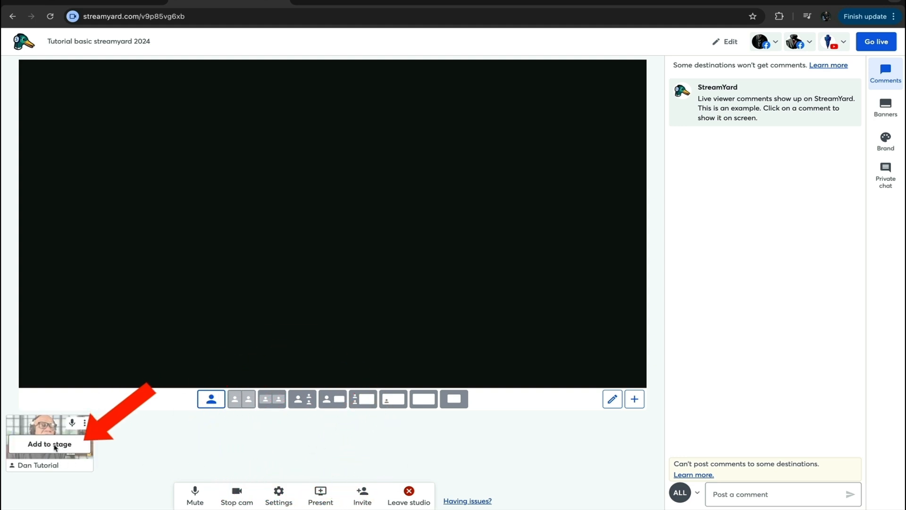
click(55, 446)
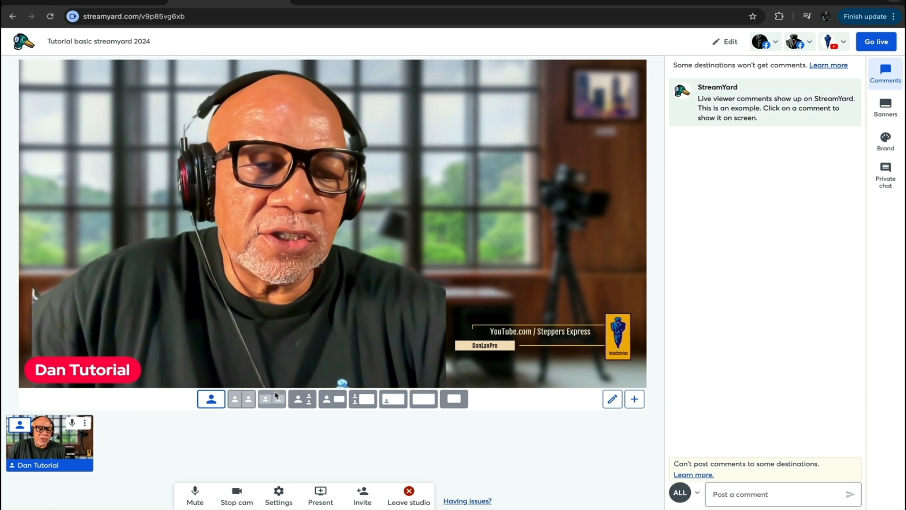
- Try the stage layouts in order, from Cropped through Group, Spotlight, News, Screen and Picture-in-picture, ending on Cinema
click(240, 401)
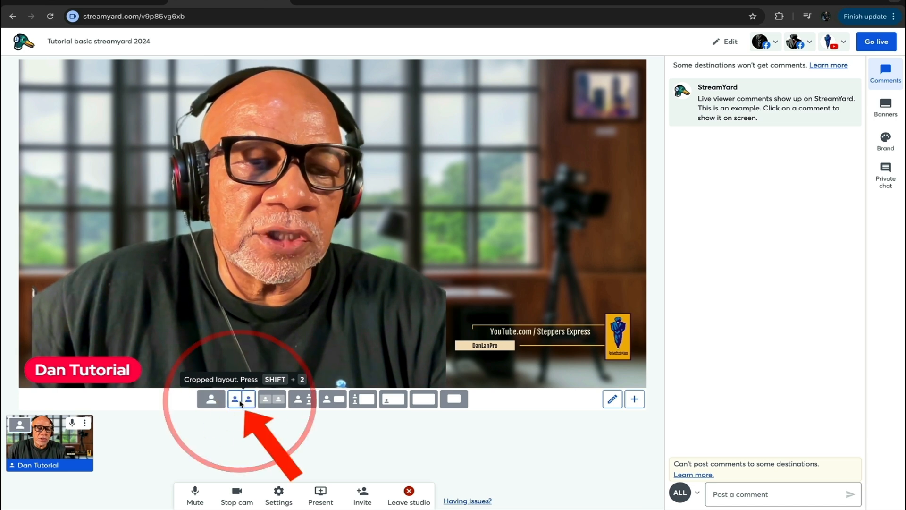
click(279, 401)
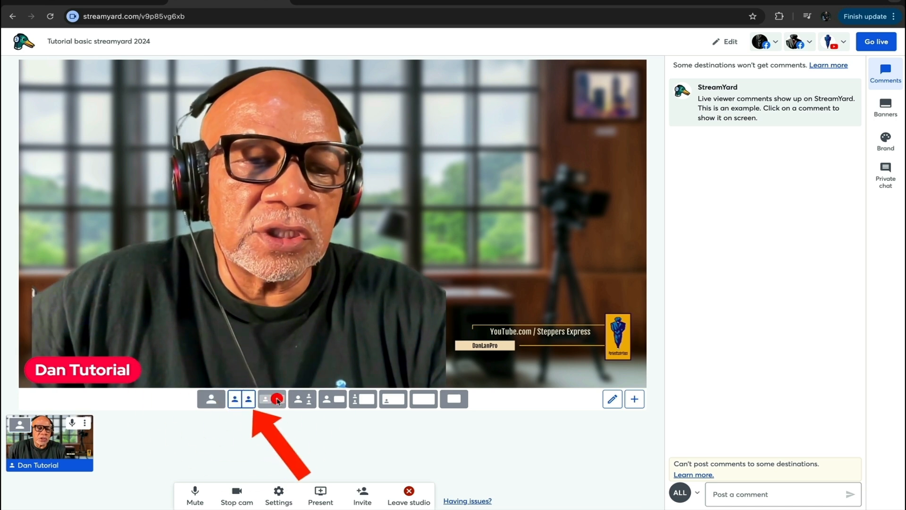
click(308, 401)
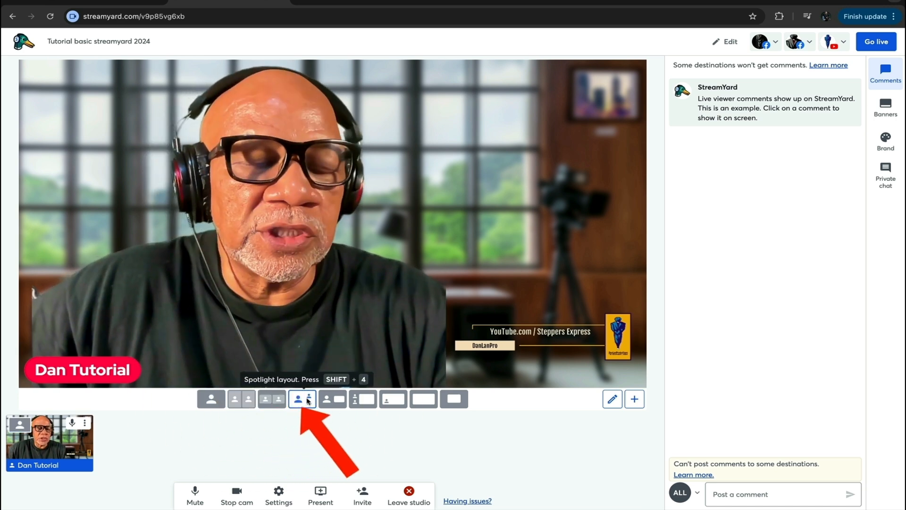
click(333, 400)
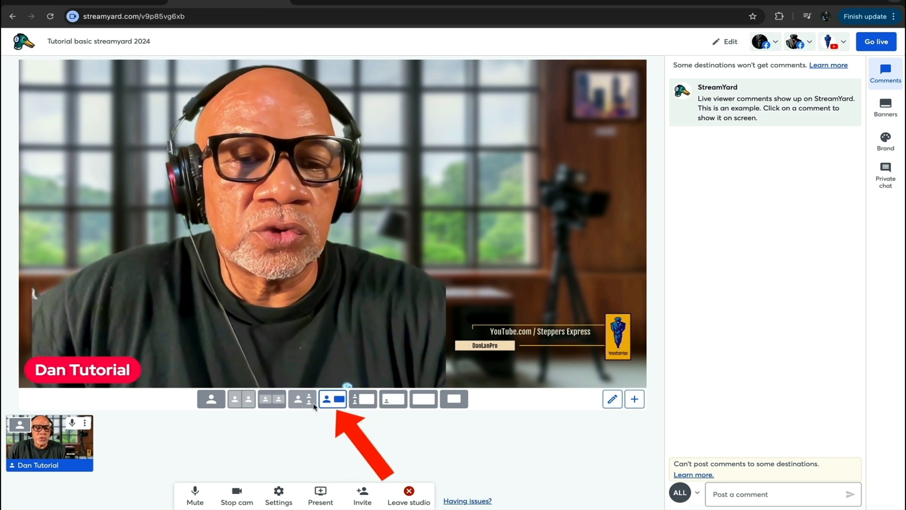
click(368, 401)
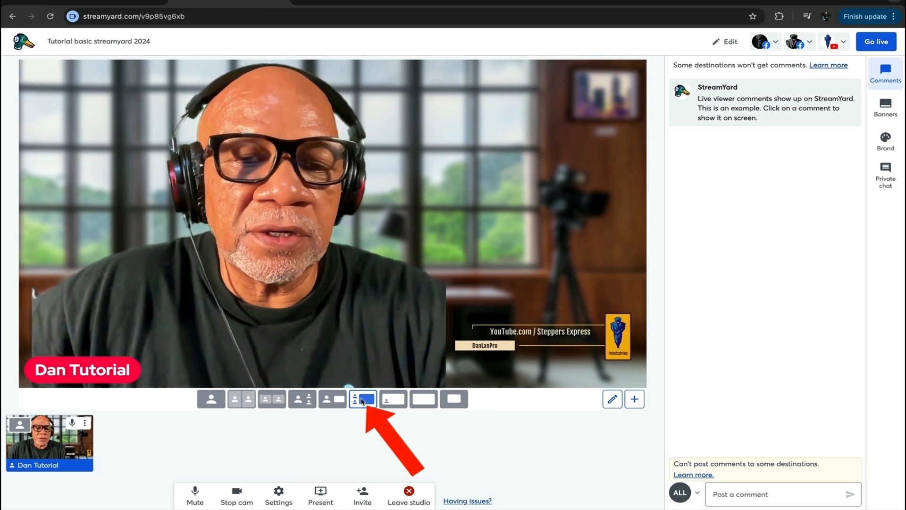
click(393, 401)
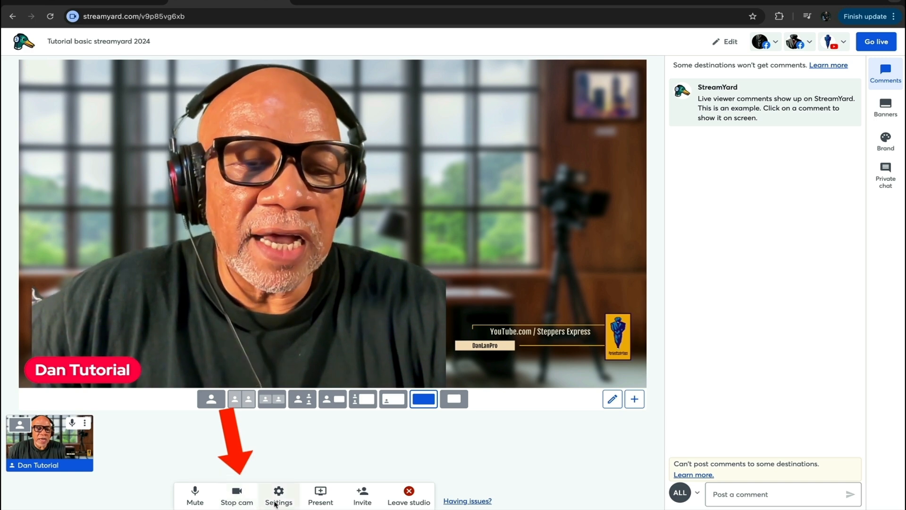
- Turn the host's camera off and back on, and examine the options for presenting content
click(233, 500)
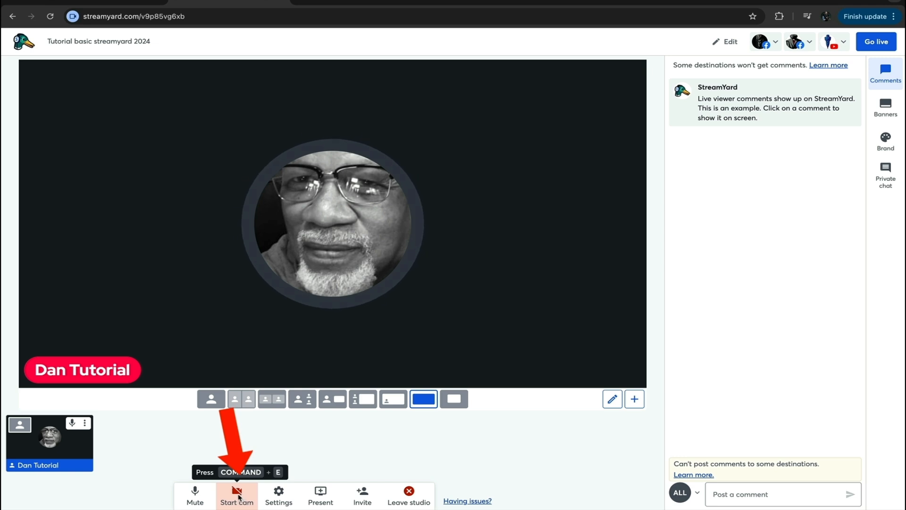
click(239, 497)
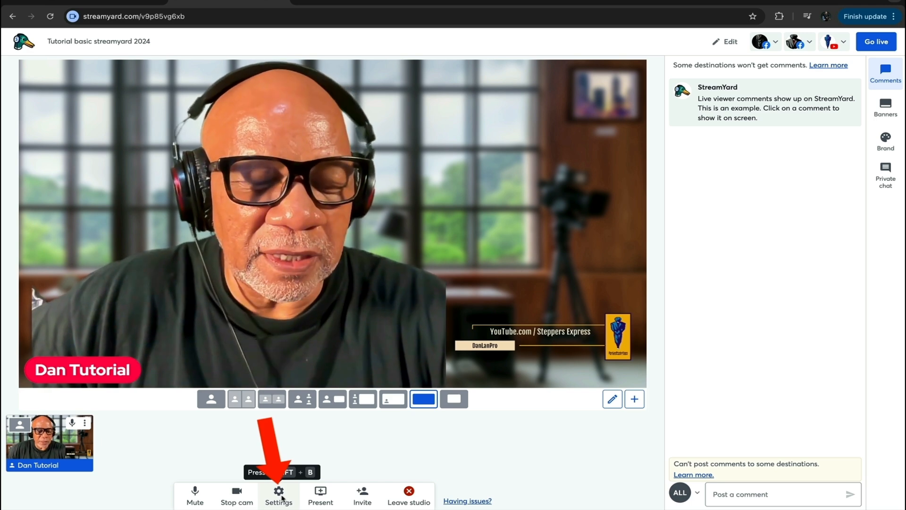
click(321, 493)
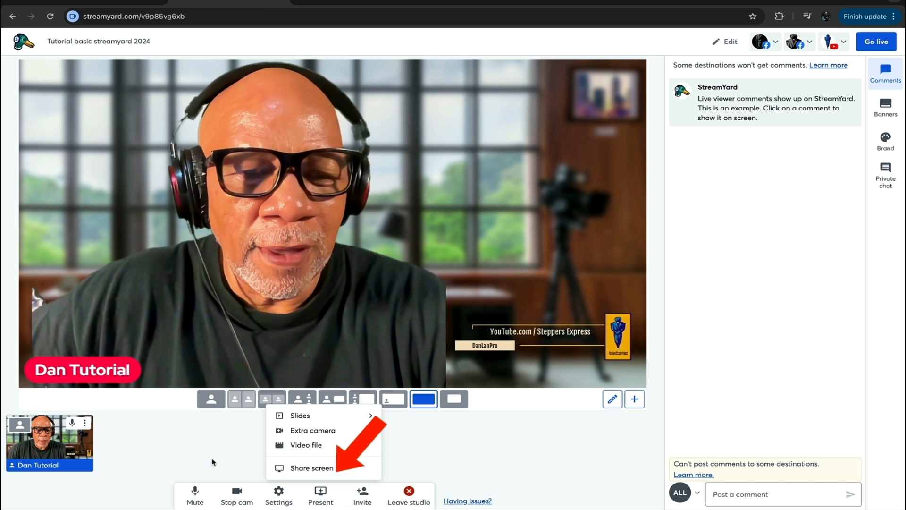
- Examine the guest invitation options and the blank new-layout editor, leaving both without changes
click(365, 494)
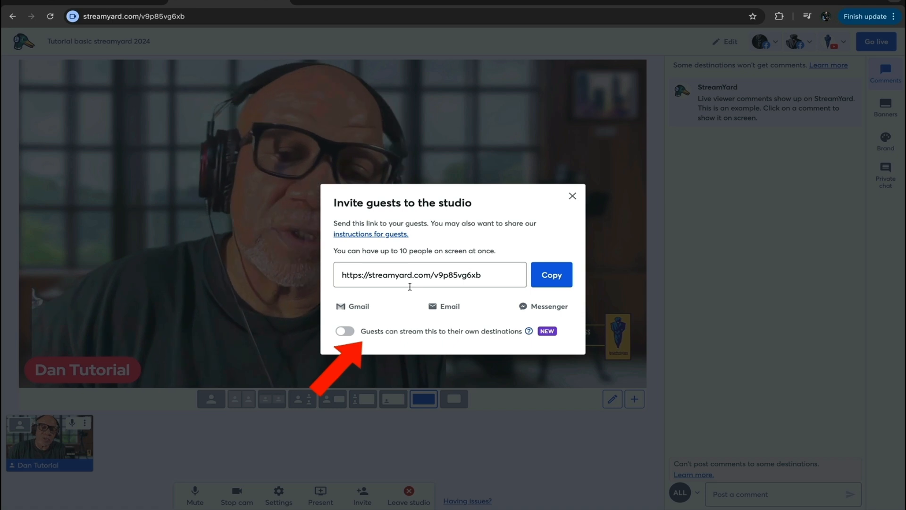
click(573, 197)
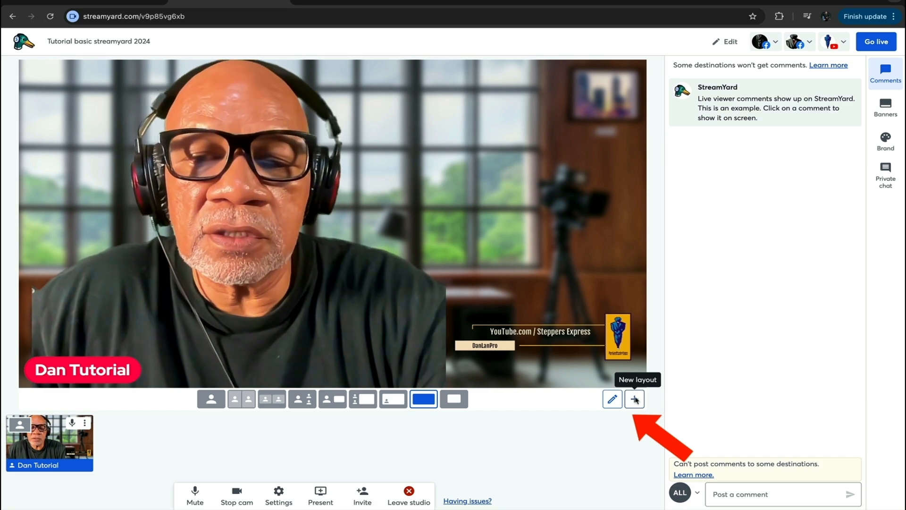
click(636, 400)
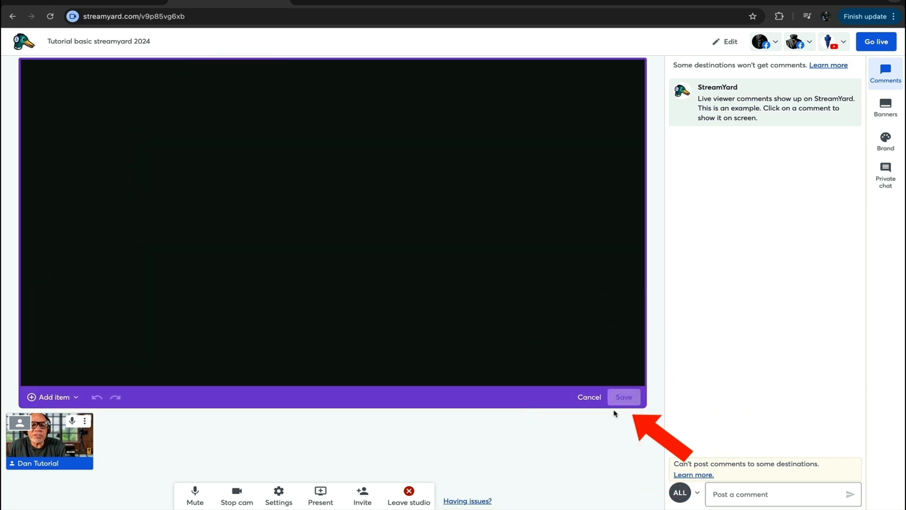
click(589, 397)
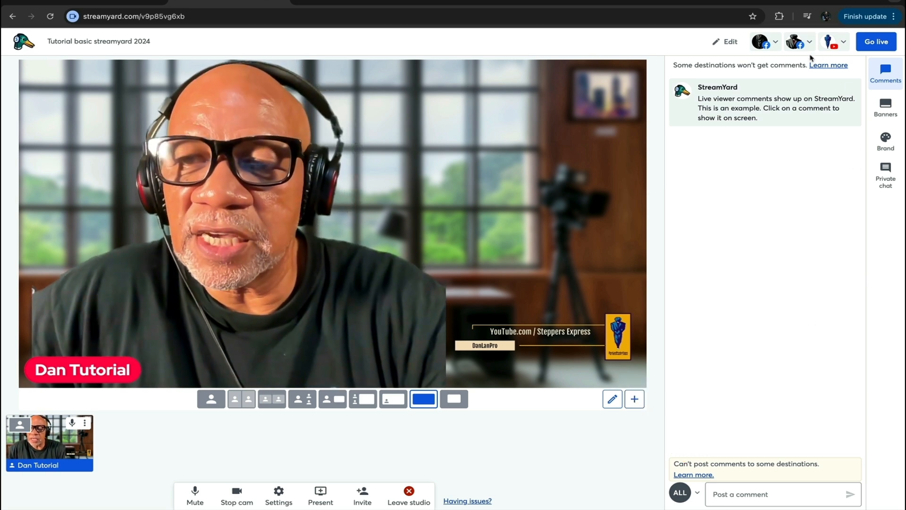
- Collapse and reopen the comments, and show the StreamYard example comment on stage before hiding it again
click(888, 73)
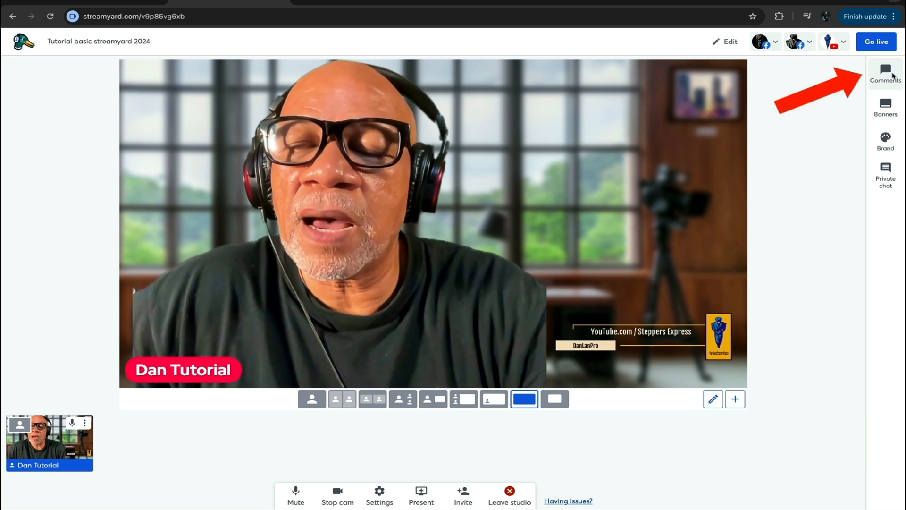
click(881, 74)
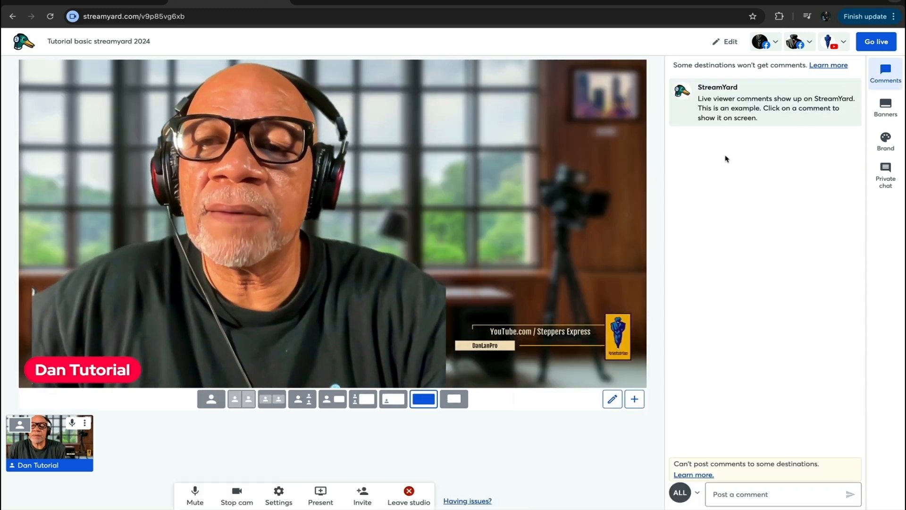
mouse_move(772, 116)
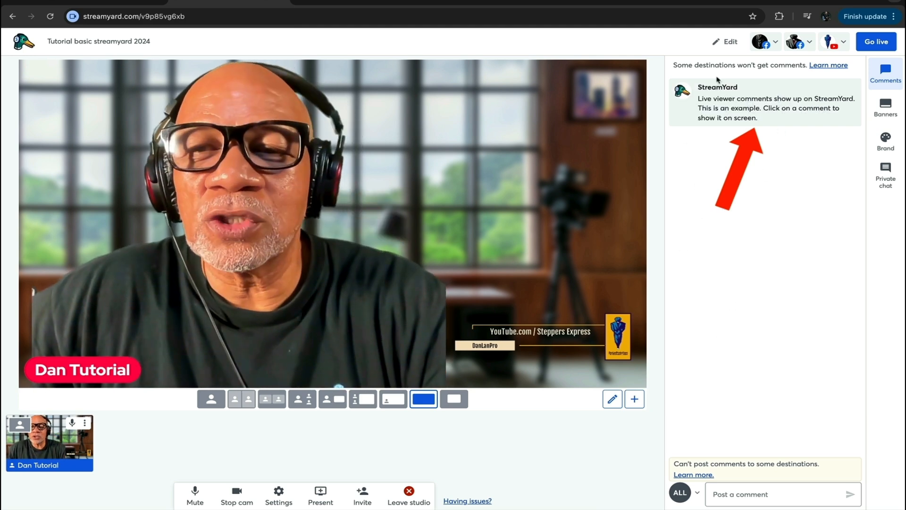
click(758, 107)
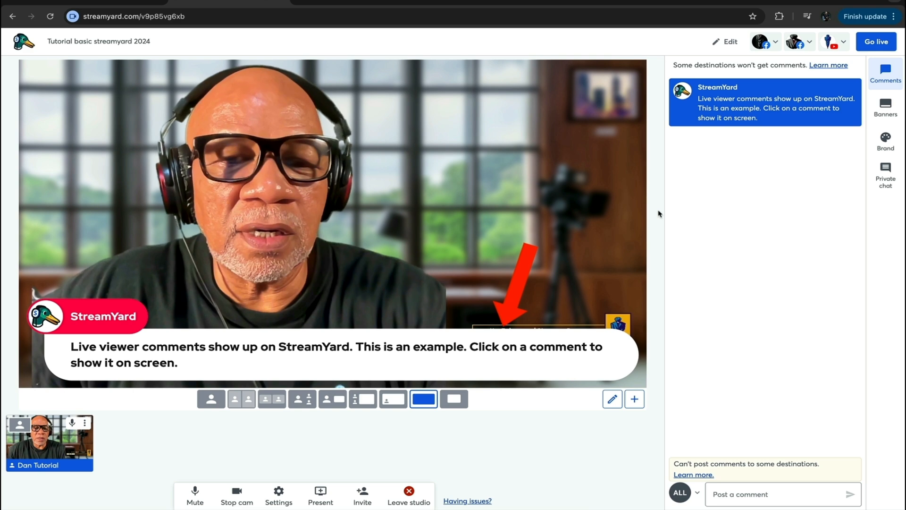
mouse_move(703, 113)
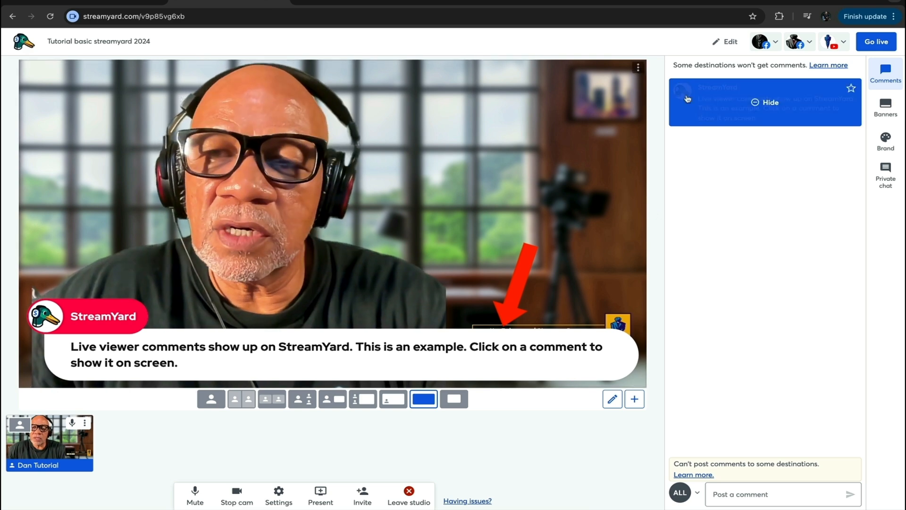
click(755, 102)
click(690, 148)
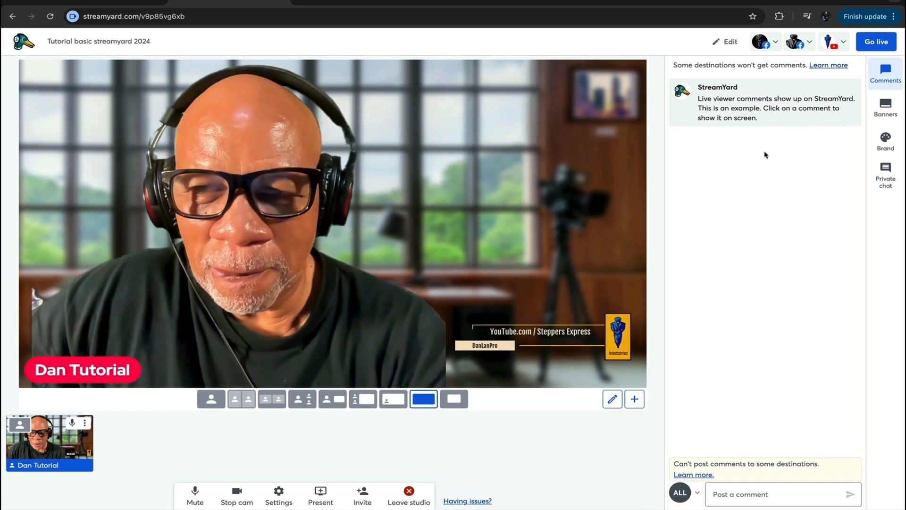
- Show the "Hello all welcome to steppers express" ticker banner on stage, and hide it again
click(886, 106)
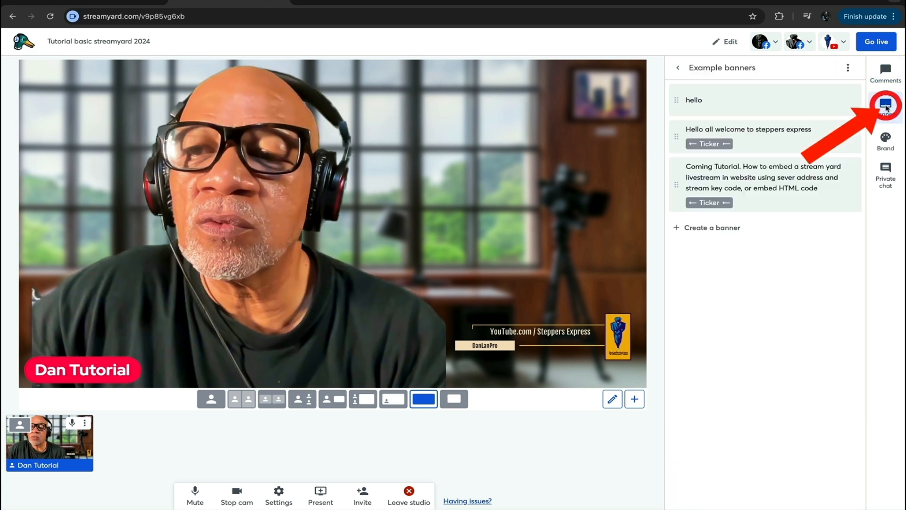
mouse_move(860, 106)
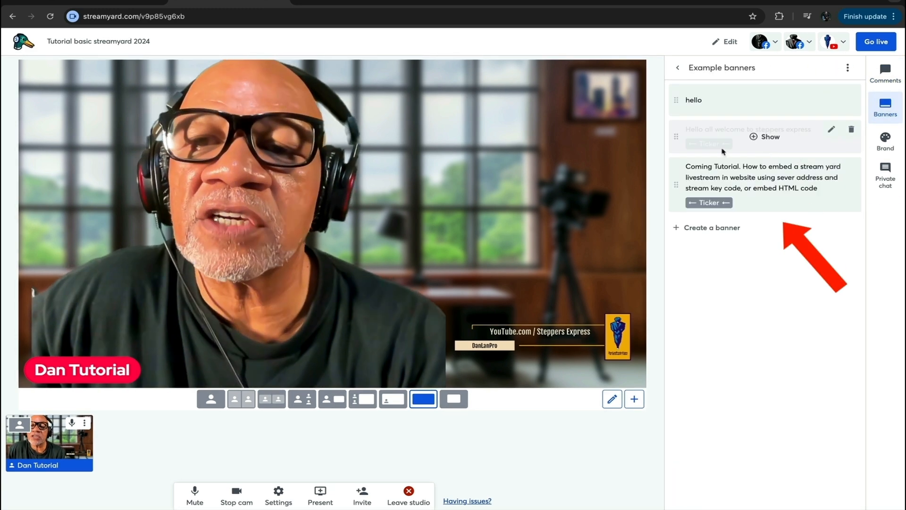
click(754, 138)
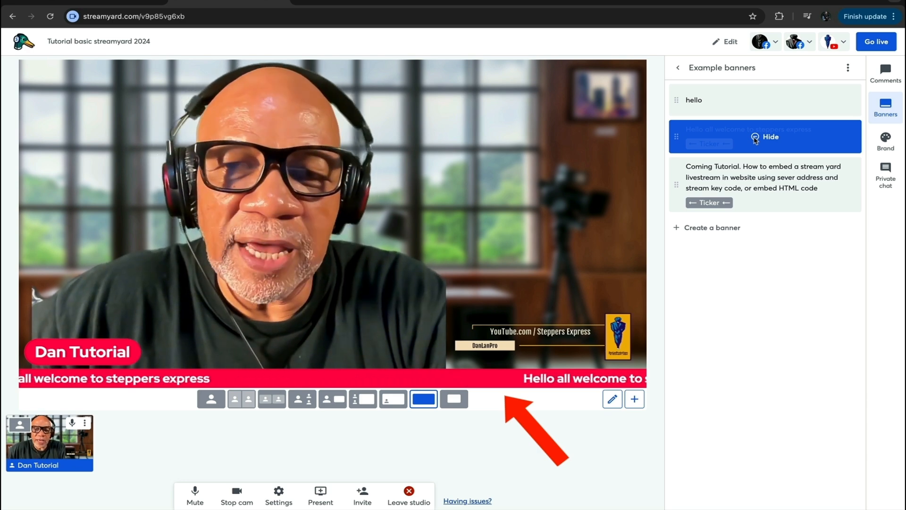
click(755, 138)
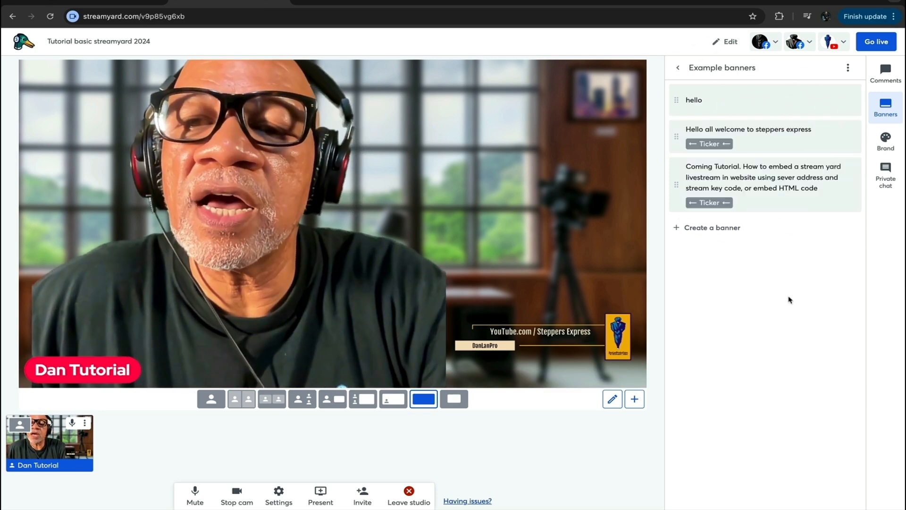
- Show and hide the "Coming Tutorial" ticker banner about embedding a livestream, and open a blank banner form
mouse_move(717, 206)
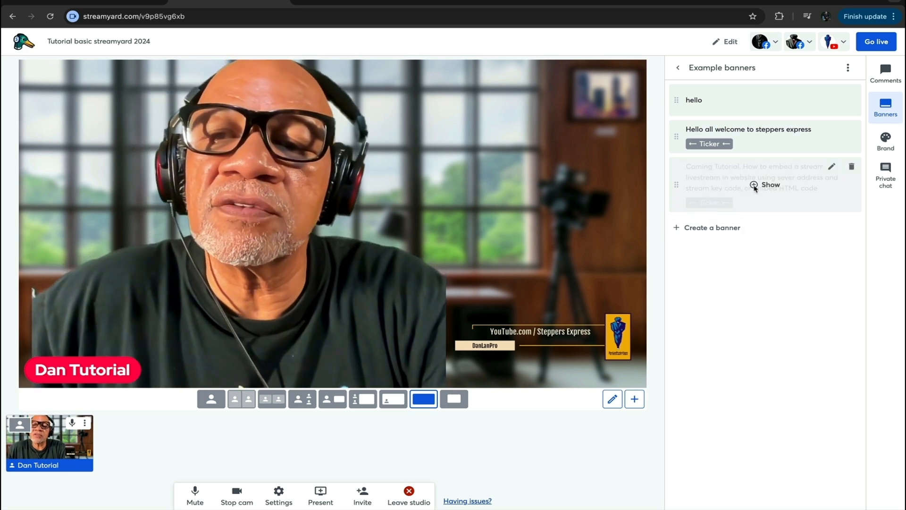
click(755, 186)
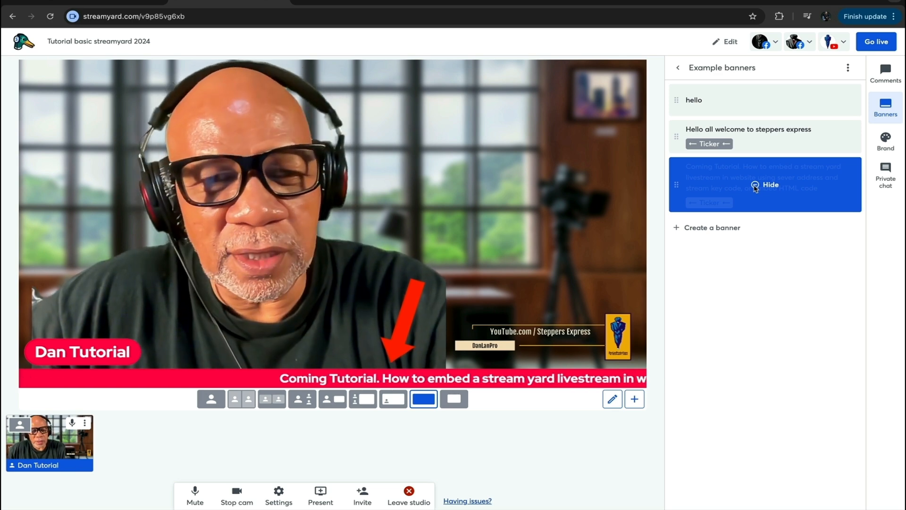
click(756, 186)
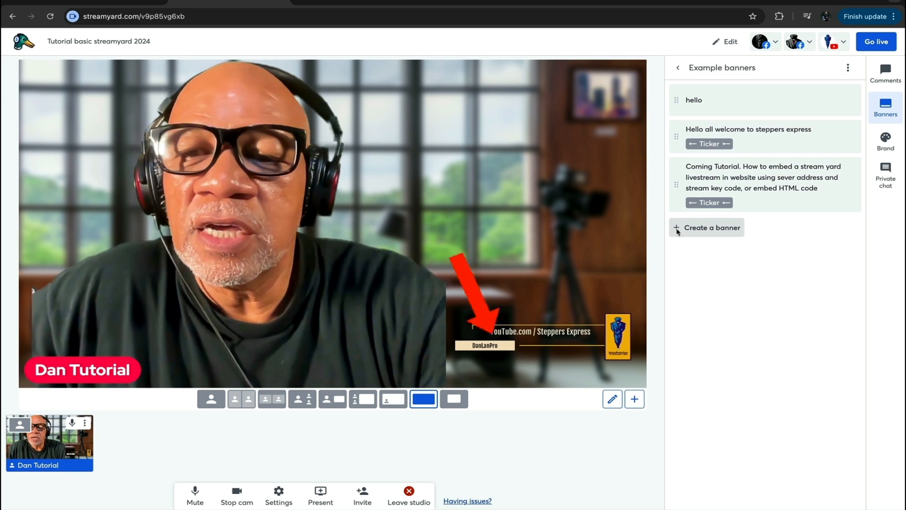
click(678, 228)
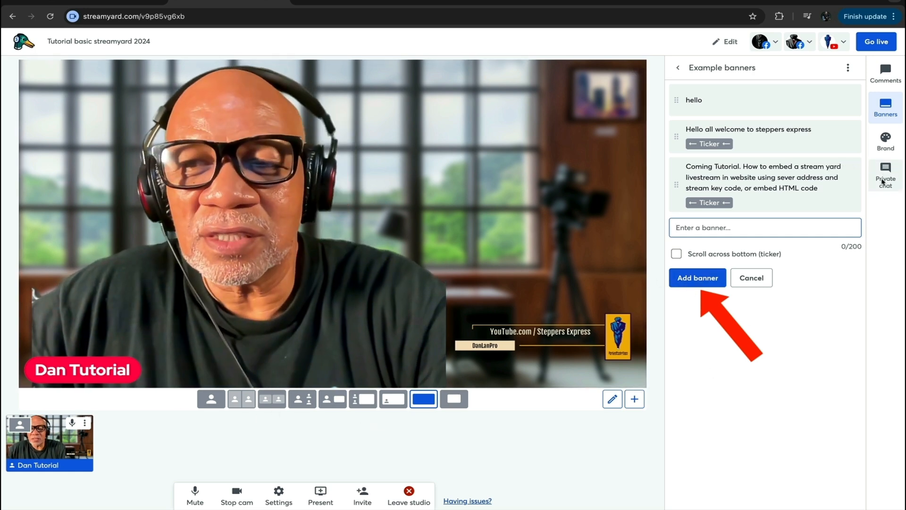
- Try green #04ff00 and blue #0029ff as the Steppers Express brand color, and settle on red #ff0022
click(886, 141)
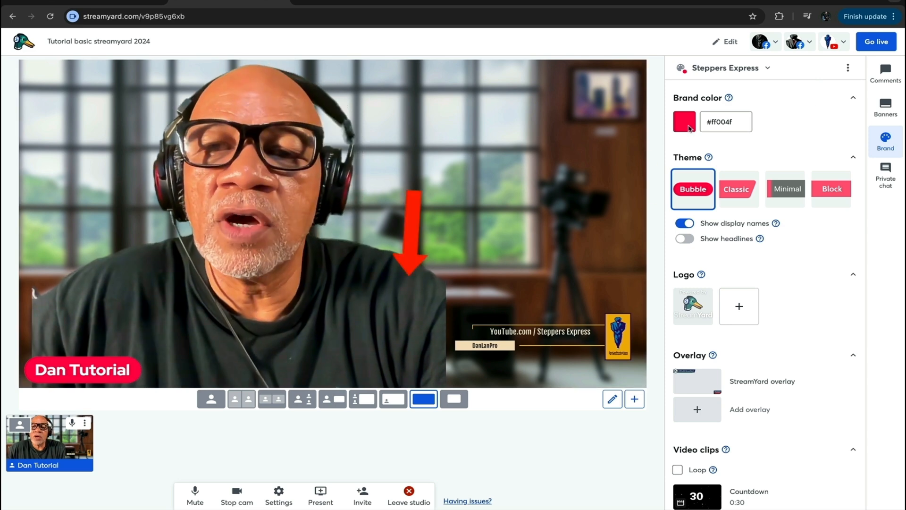
click(684, 122)
click(672, 269)
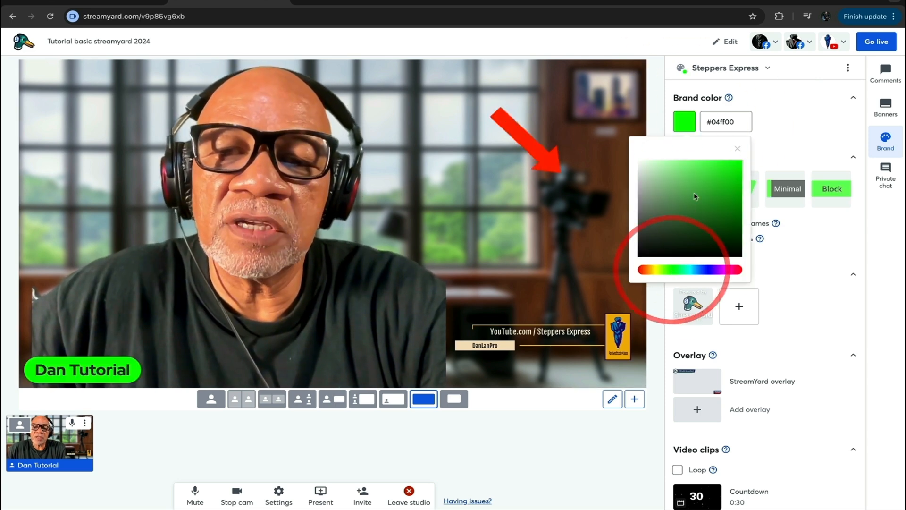
click(705, 272)
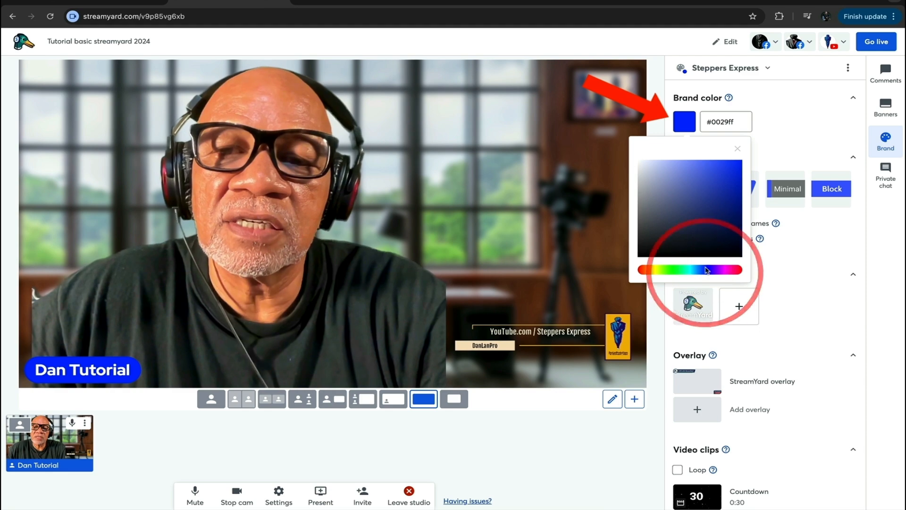
click(740, 271)
click(790, 139)
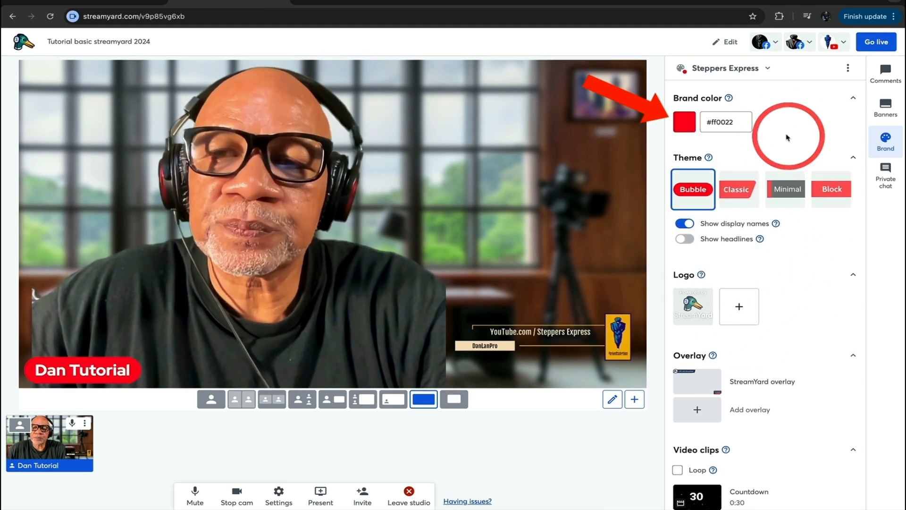
- Try the Classic, Minimal and Block themes in order, and return to the Bubble theme
click(728, 200)
scroll(728, 194, down, 1)
scroll(729, 192, down, 1)
click(787, 158)
click(832, 158)
click(696, 159)
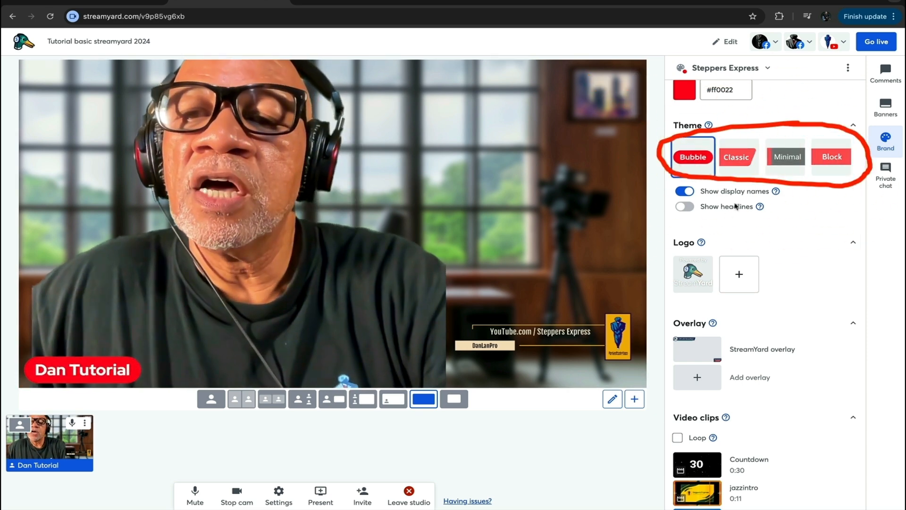
- Turn the display names on stage off and back on
click(690, 192)
scroll(689, 192, down, 1)
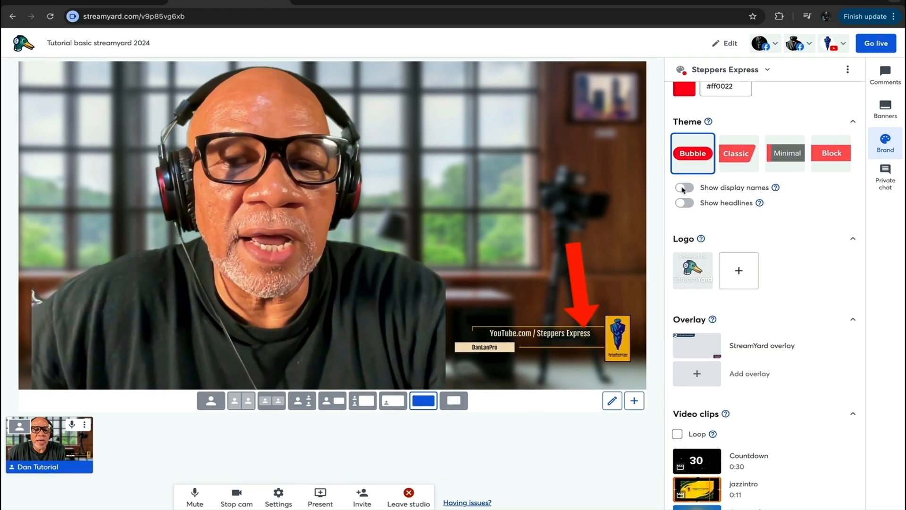
click(682, 187)
scroll(685, 199, up, 1)
click(685, 204)
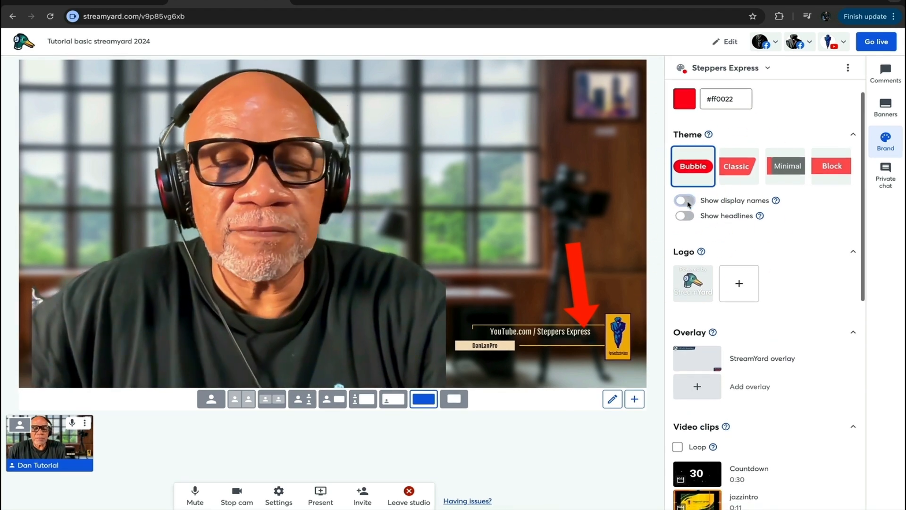
scroll(688, 204, down, 1)
click(686, 202)
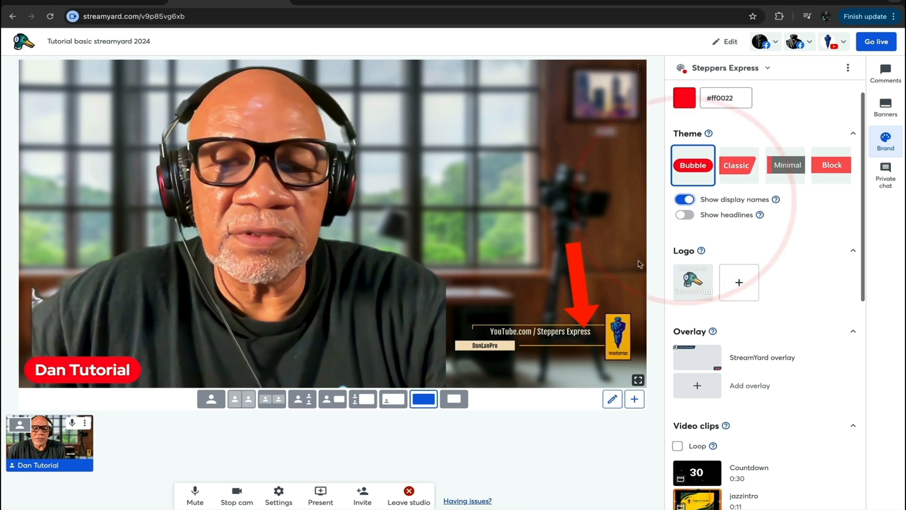
- Enable headlines for the brand, and dismiss the display name editor without entering a headline
scroll(684, 242, down, 1)
scroll(679, 249, down, 1)
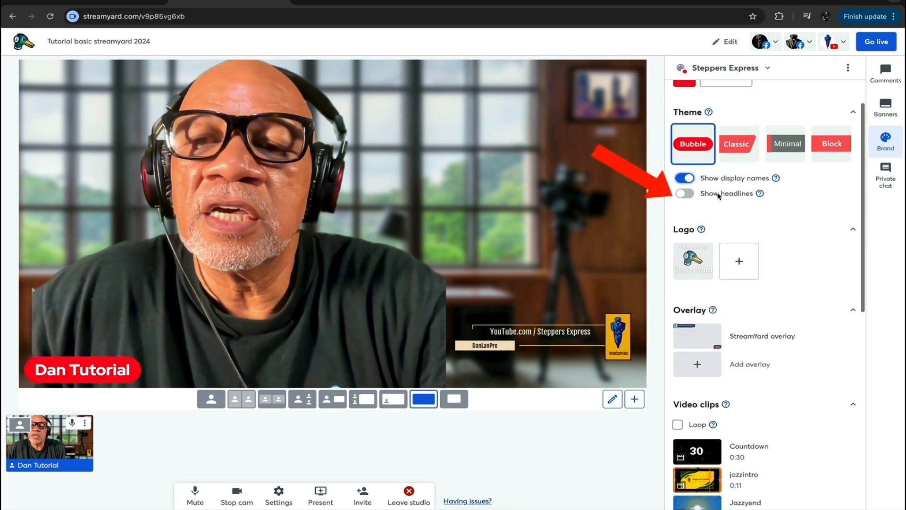
click(684, 194)
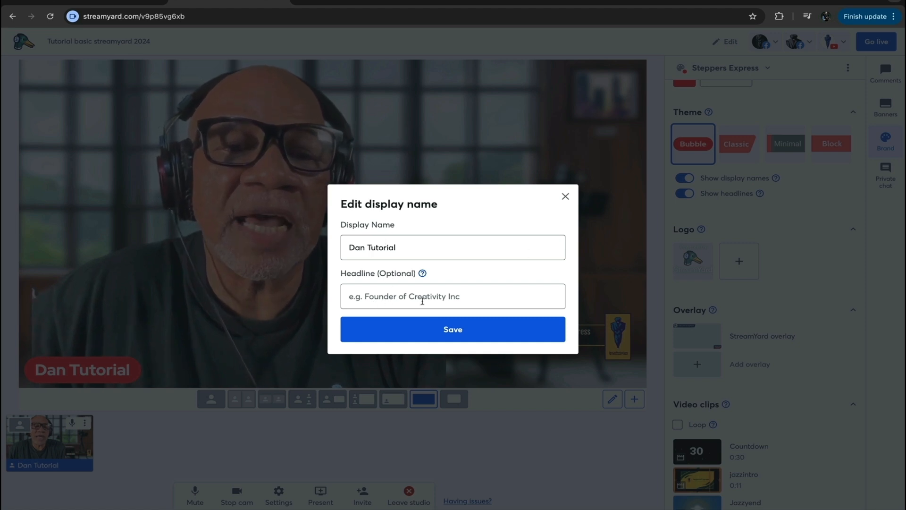
click(565, 197)
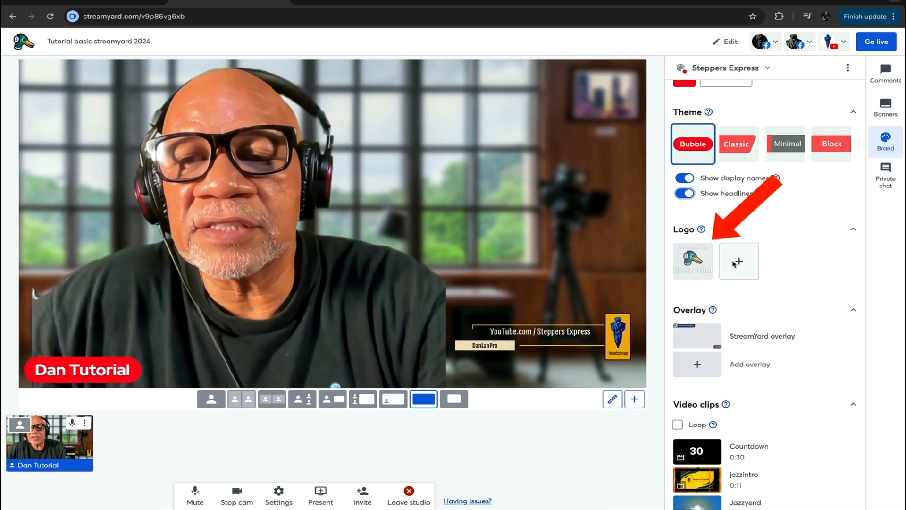
- Show the StreamYard logo on stage, and hide it again
click(696, 259)
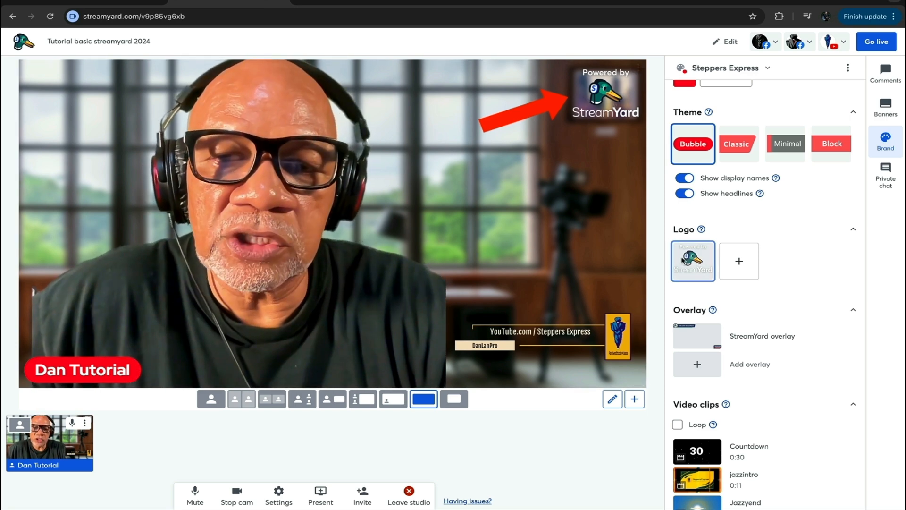
click(698, 262)
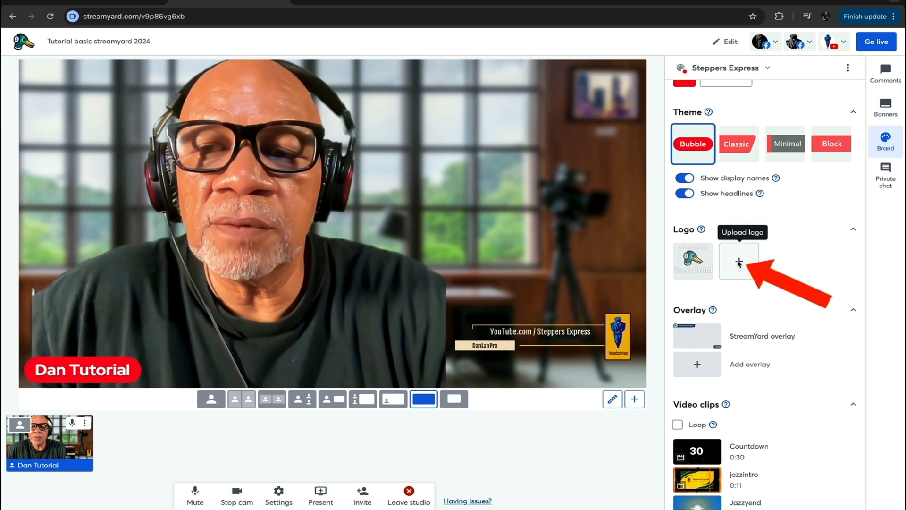
mouse_move(699, 232)
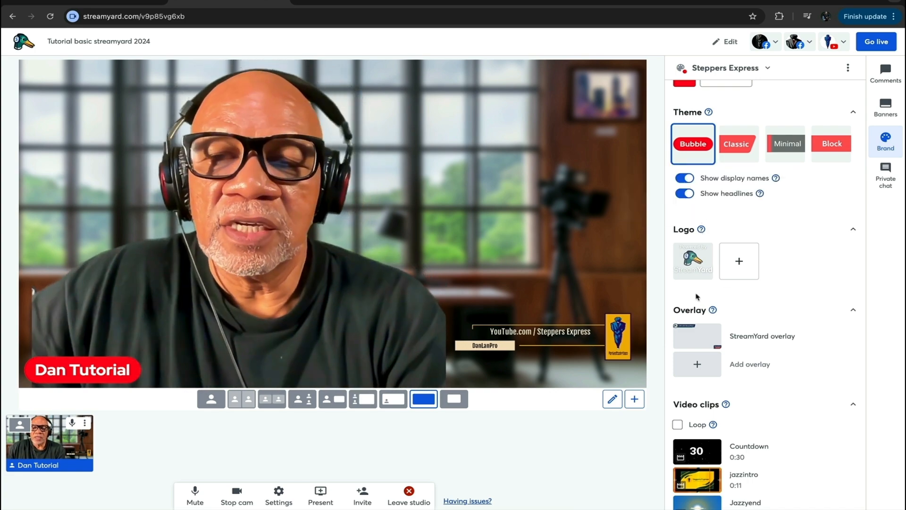
- Show and hide the StreamYard overlay, and open the overlay upload file picker before cancelling it
scroll(796, 264, down, 3)
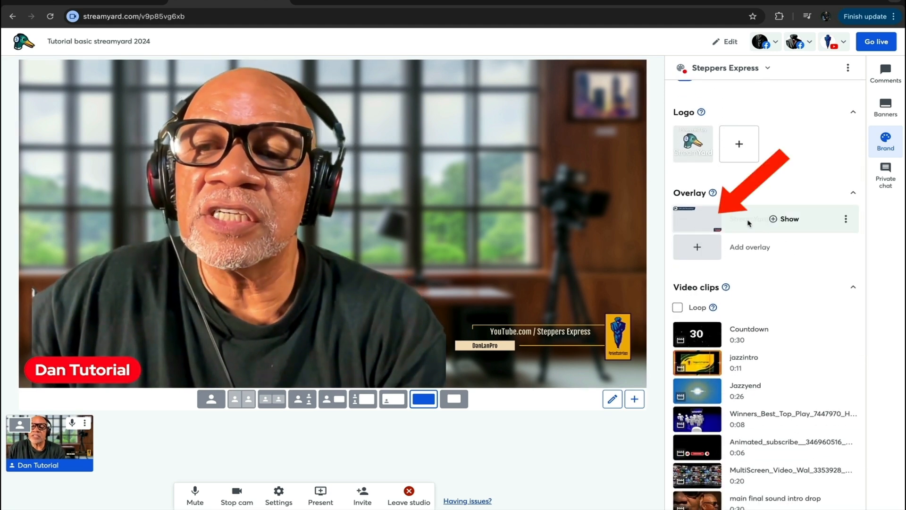
click(770, 220)
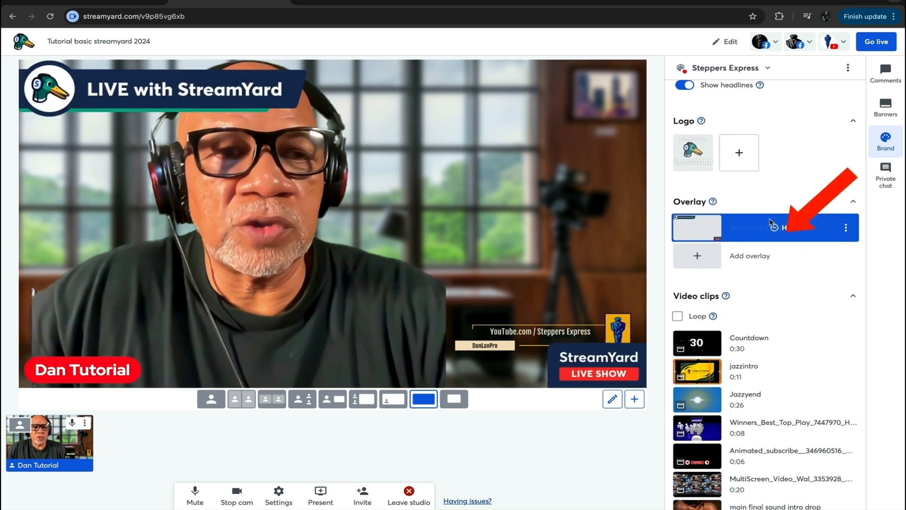
scroll(776, 228, down, 1)
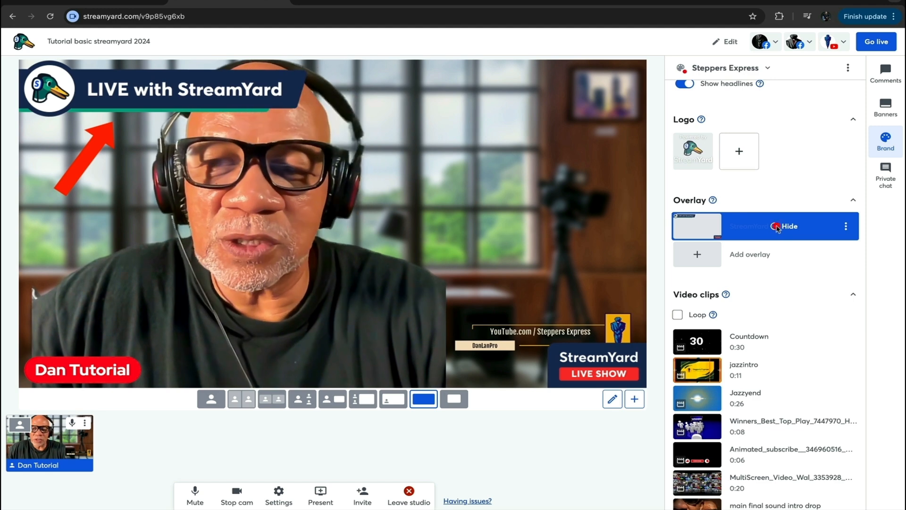
click(776, 227)
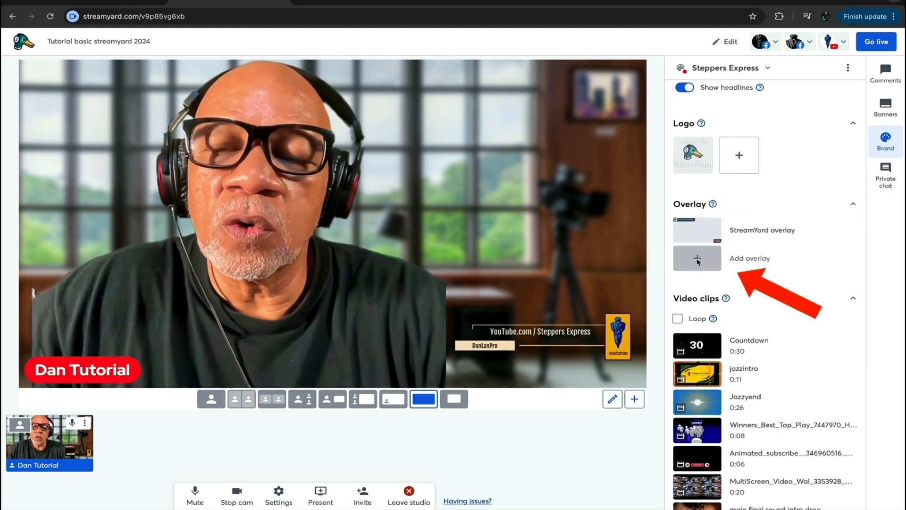
click(696, 260)
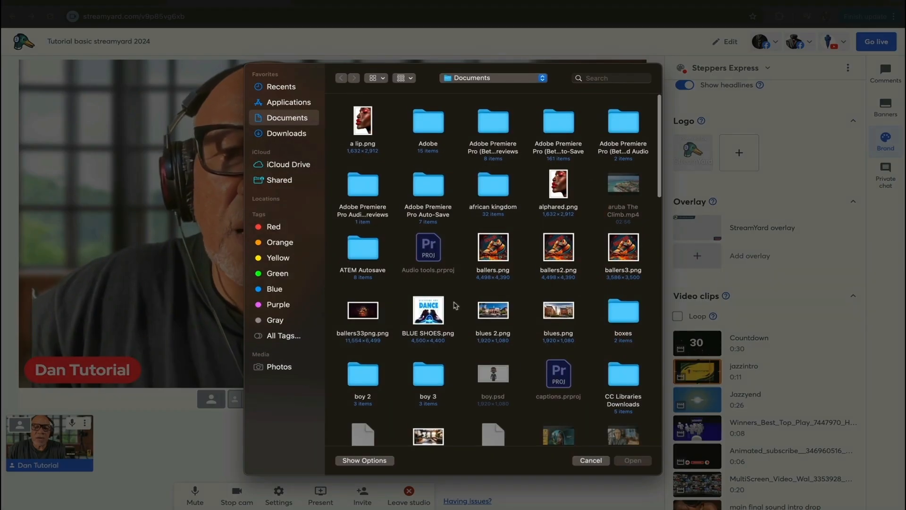
click(592, 461)
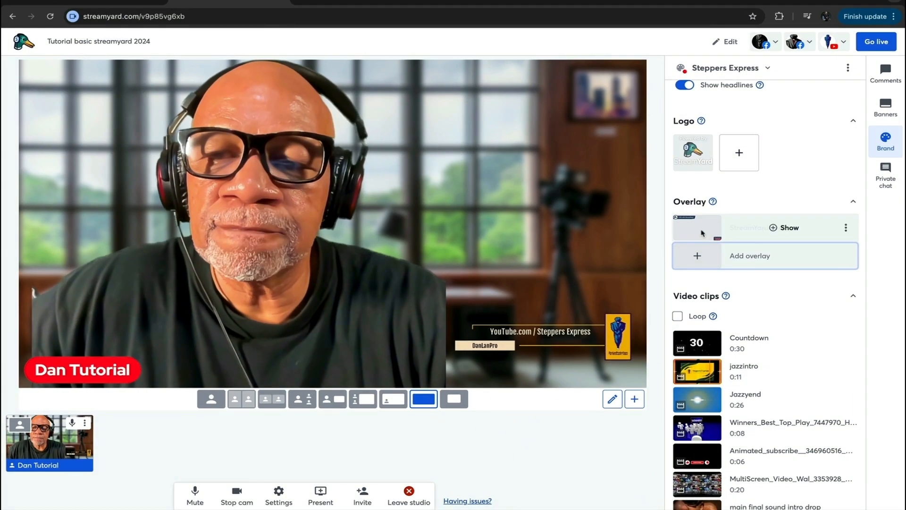
- Examine the brand's video clips and backgrounds, the clip upload requirements, and the video file option for presenting content
scroll(746, 245, down, 4)
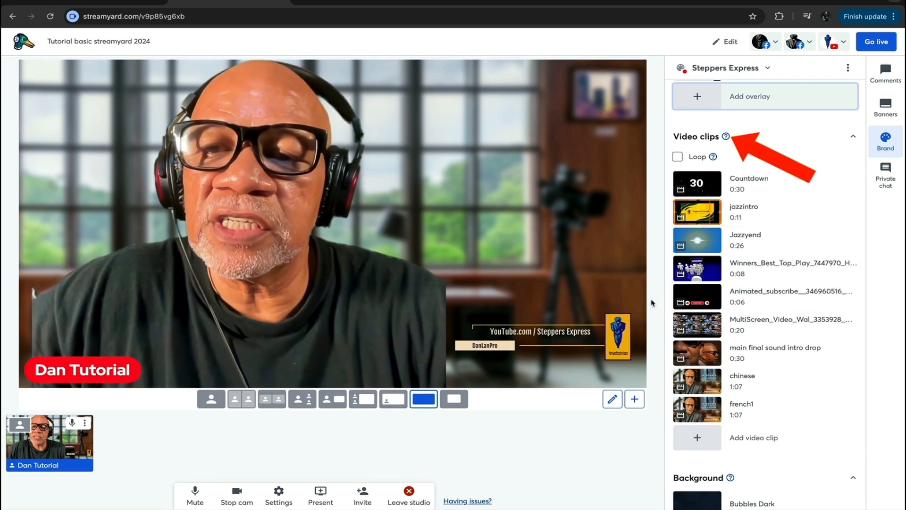
scroll(756, 284, down, 3)
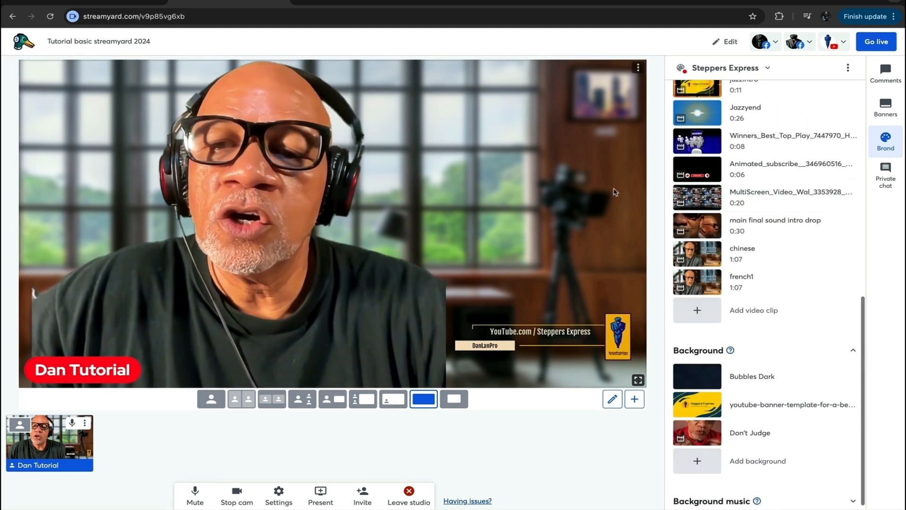
scroll(779, 188, up, 3)
scroll(779, 180, down, 2)
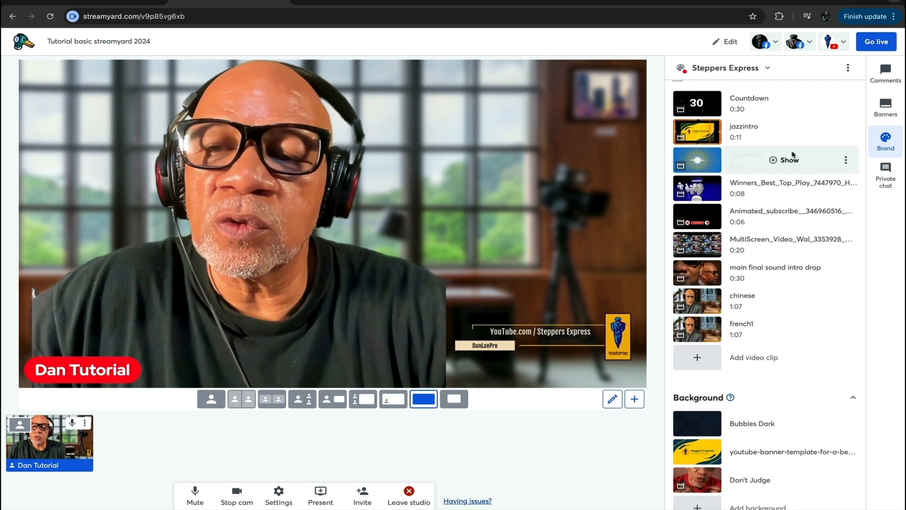
scroll(755, 165, up, 2)
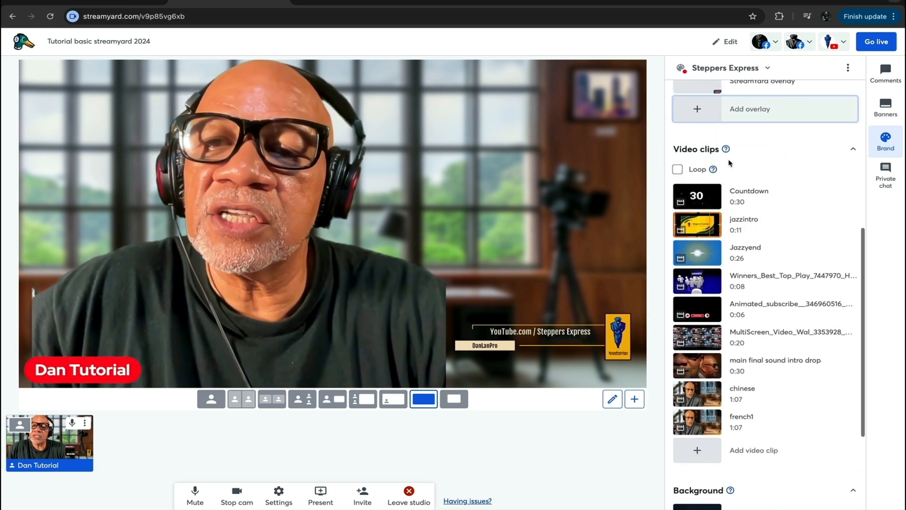
mouse_move(727, 150)
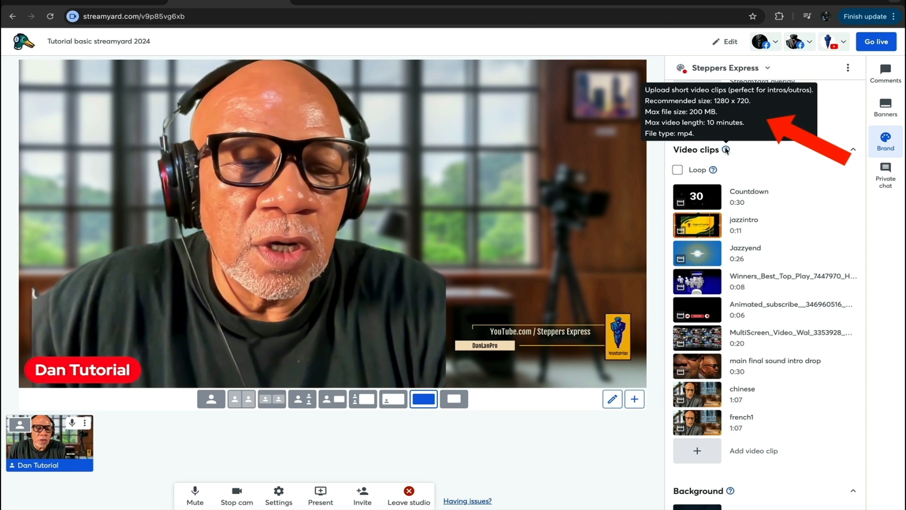
click(320, 493)
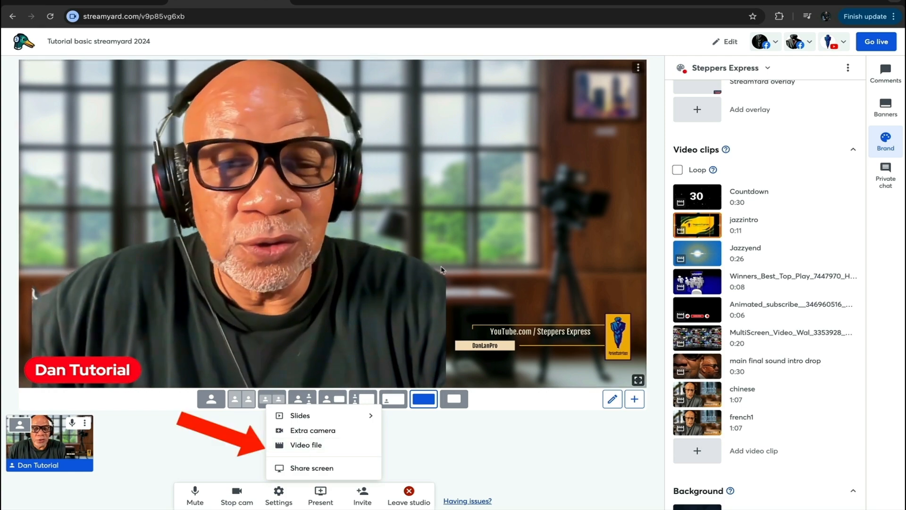
scroll(750, 143, down, 1)
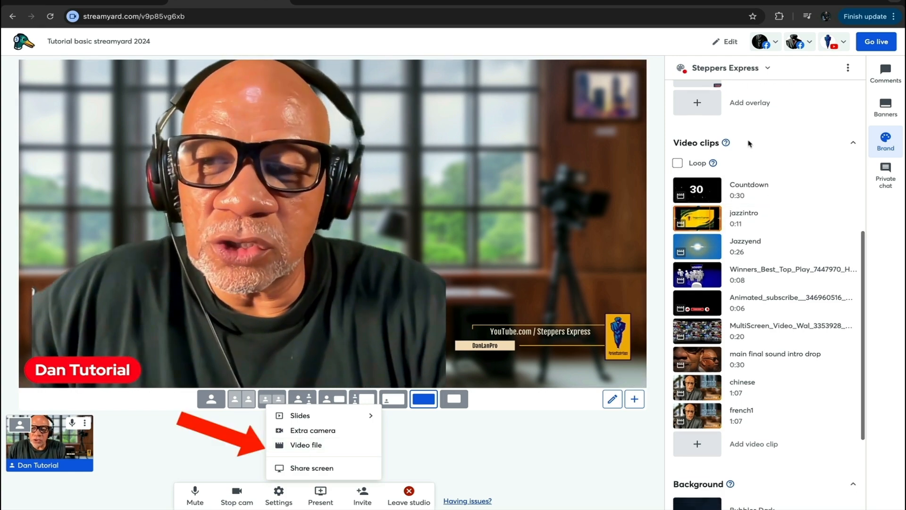
- Examine the brand's video clip list, from the clip size and file type requirements to the option for adding a clip
mouse_move(737, 283)
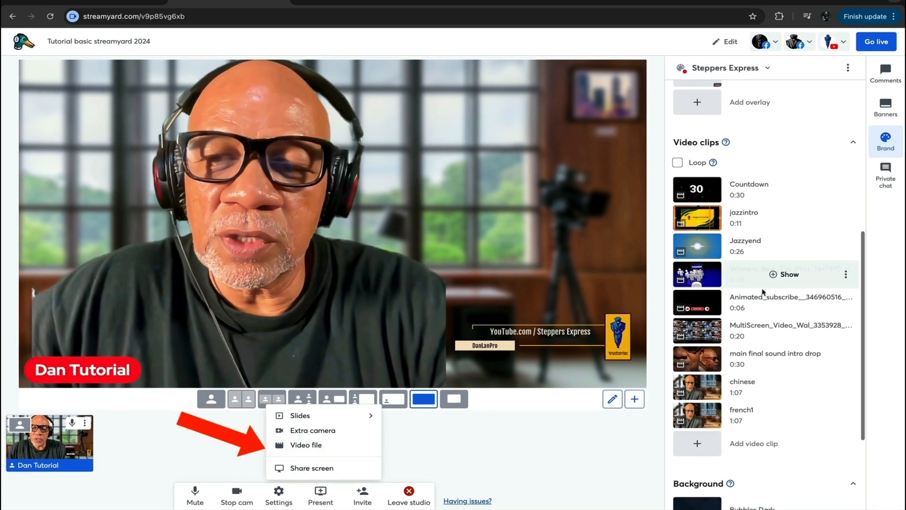
drag(863, 271, 858, 213)
scroll(862, 255, down, 1)
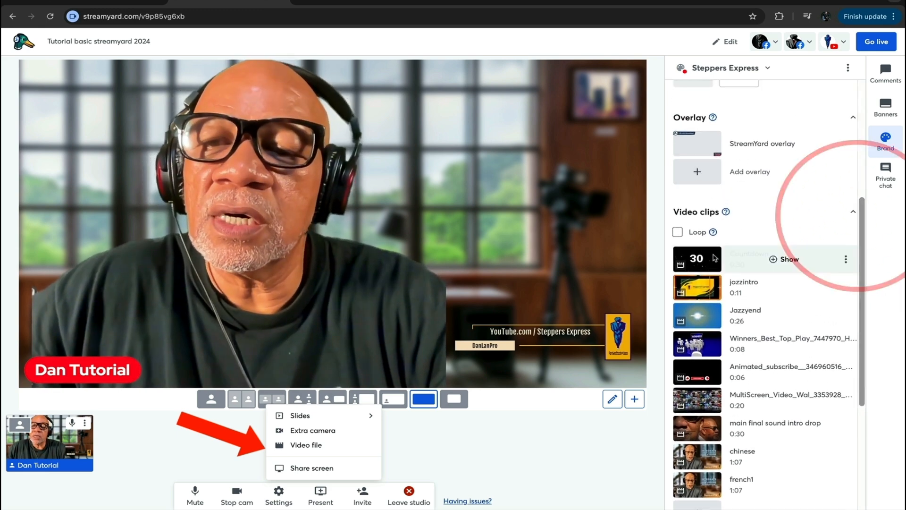
mouse_move(727, 216)
scroll(727, 215, down, 1)
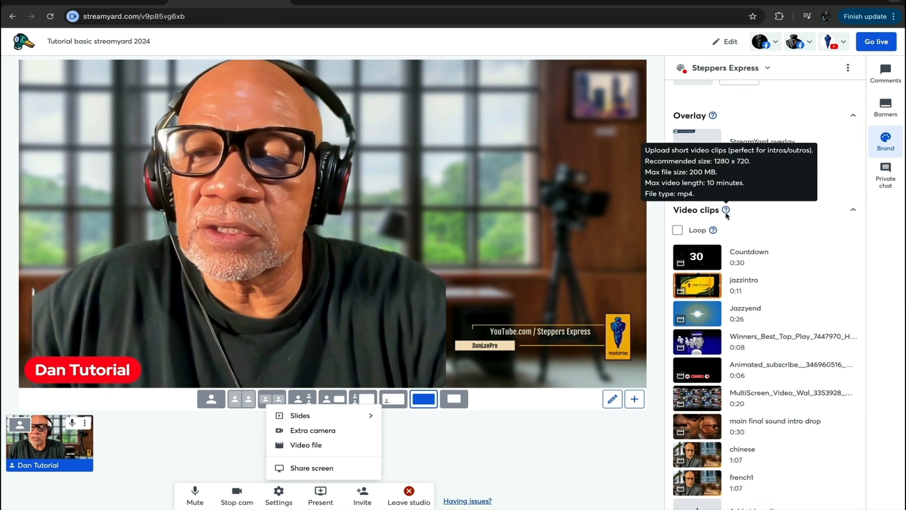
scroll(727, 212, down, 2)
scroll(739, 206, down, 1)
mouse_move(705, 314)
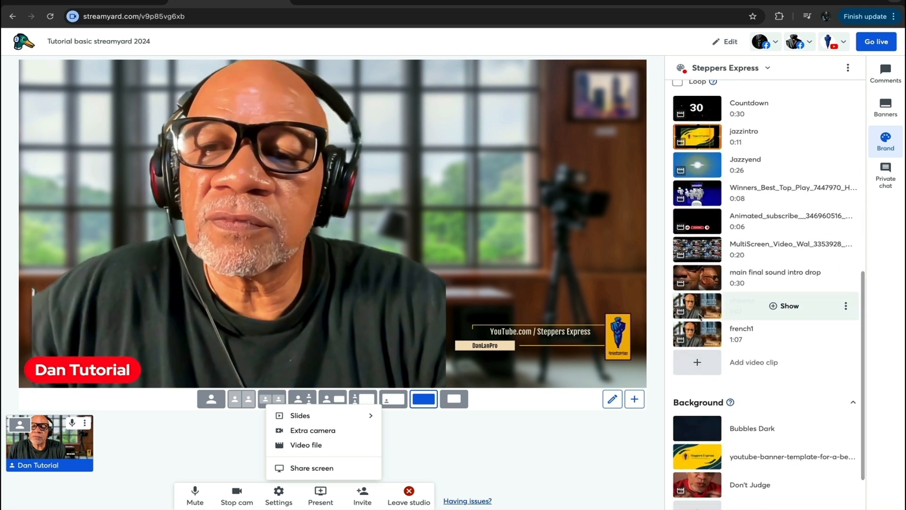
scroll(703, 315, down, 1)
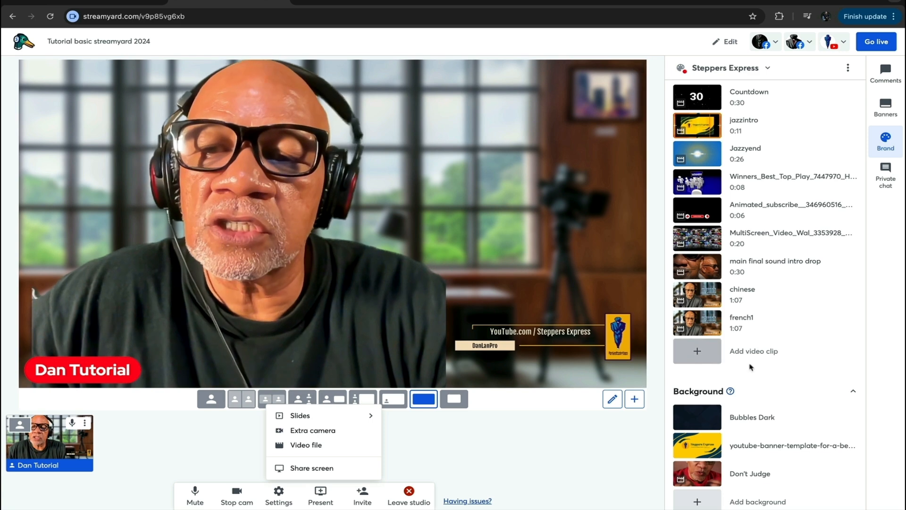
- Play the french1 video clip on stage, and hide it again
mouse_move(698, 332)
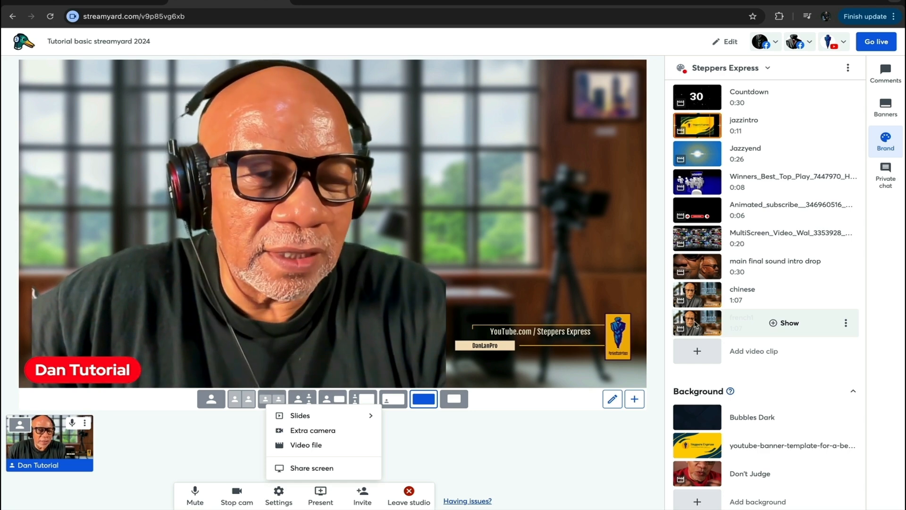
click(774, 324)
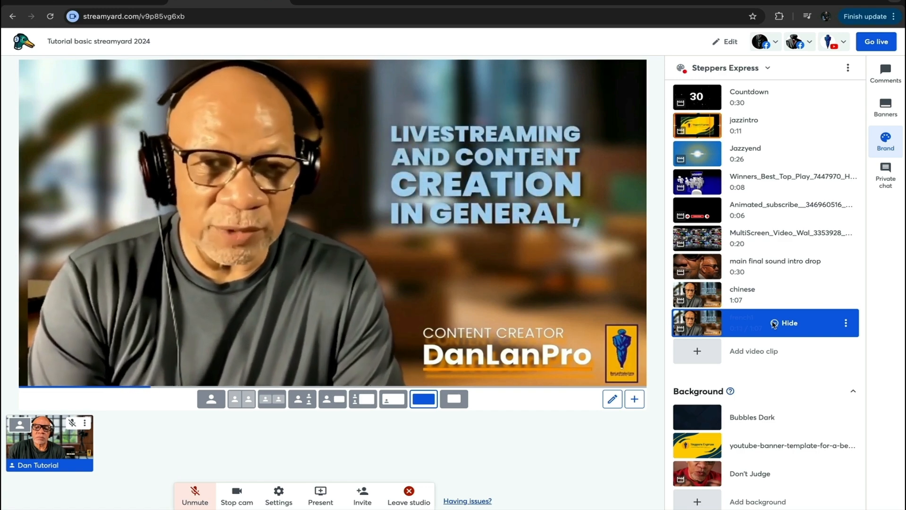
click(774, 323)
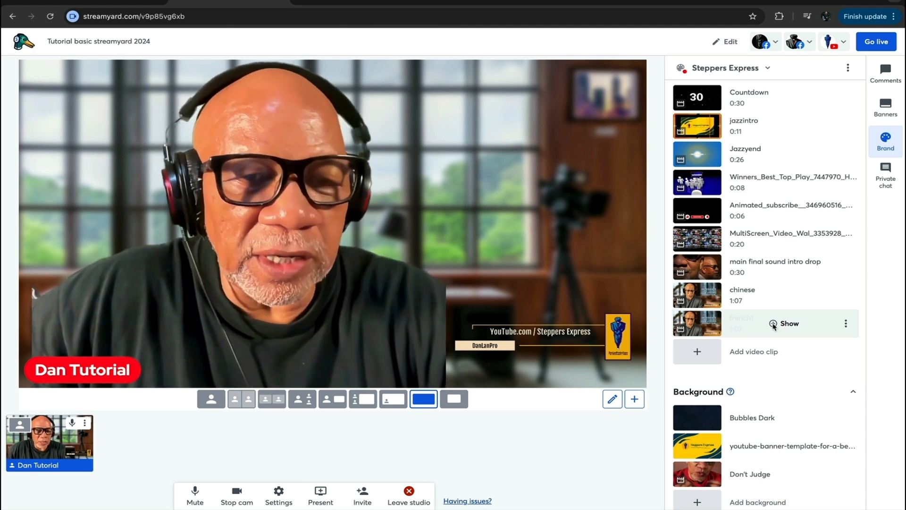
- Examine the loop option for video clips and the list of brand backgrounds
scroll(698, 179, up, 2)
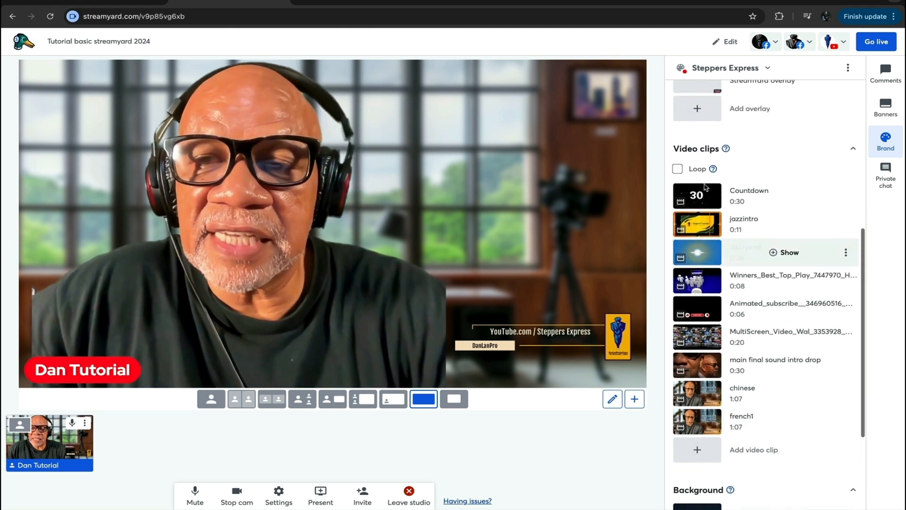
scroll(699, 137, down, 2)
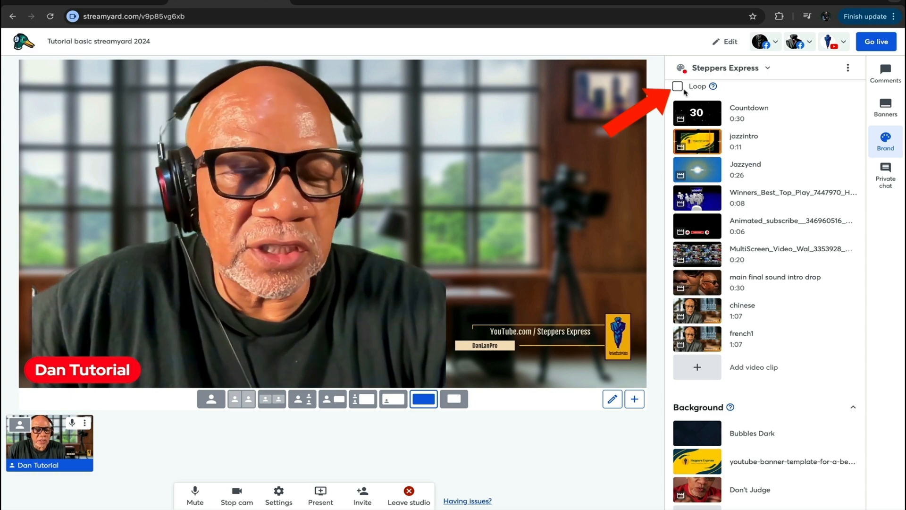
scroll(753, 310, down, 1)
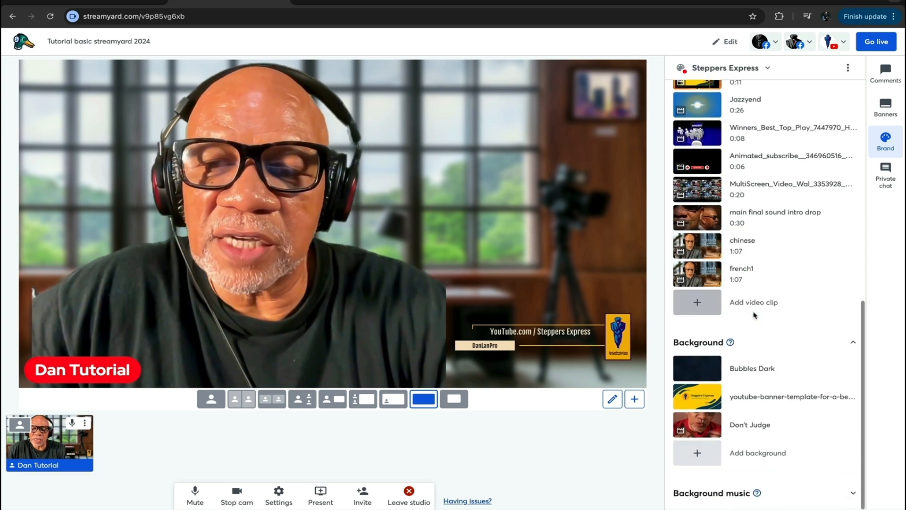
scroll(699, 373, up, 1)
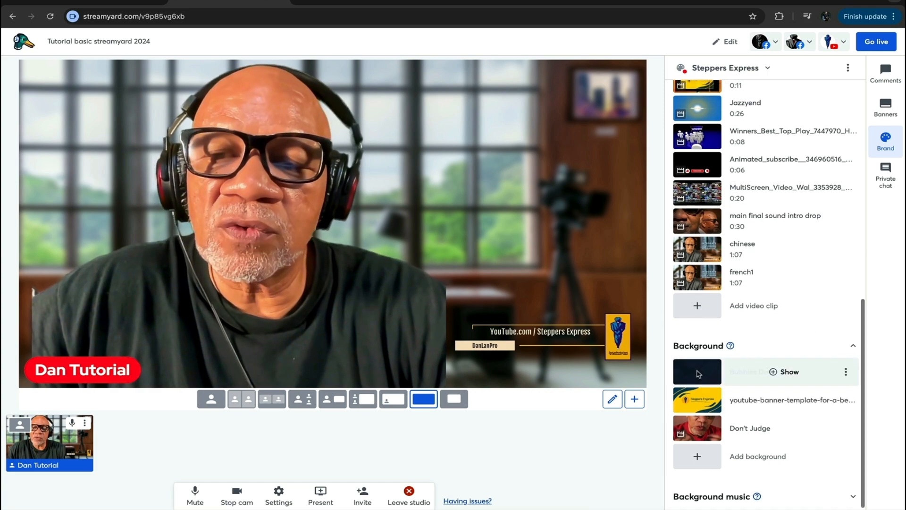
scroll(700, 373, up, 2)
scroll(700, 373, down, 2)
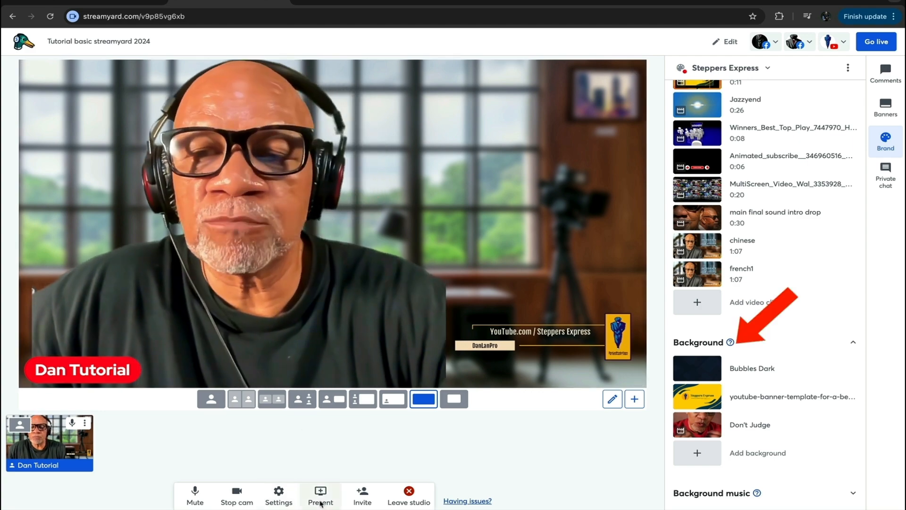
- Enable cropping of the solo layout to show the background image in the studio settings
click(279, 496)
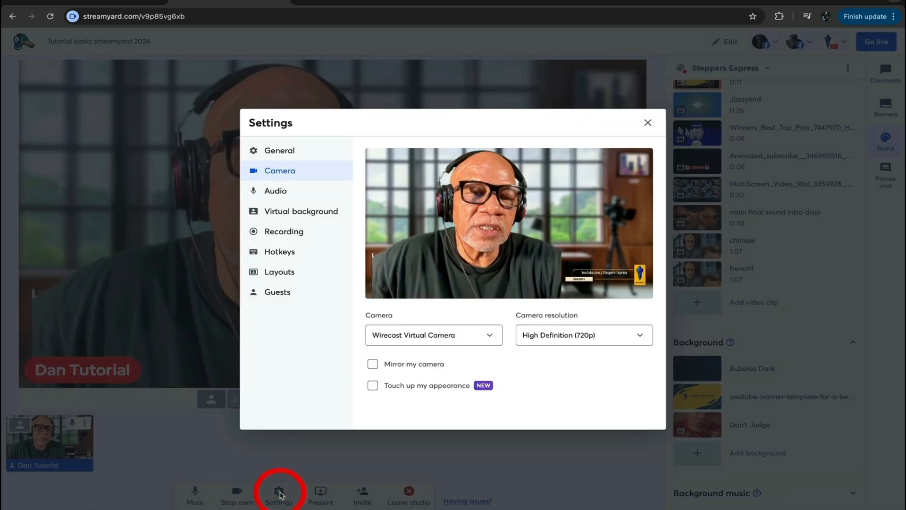
click(285, 271)
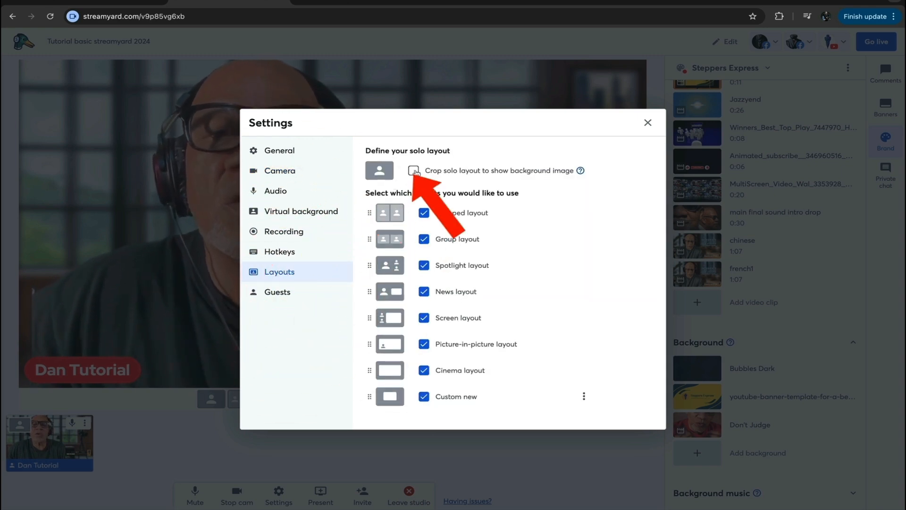
click(414, 171)
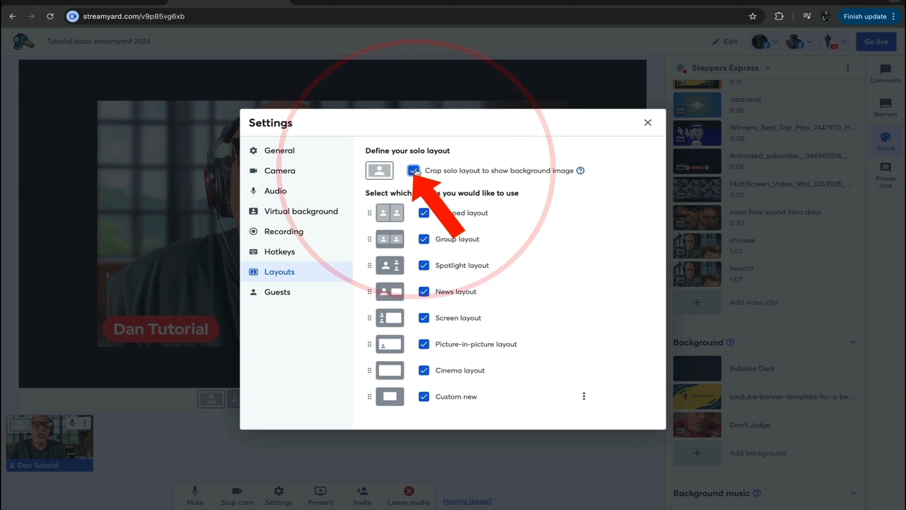
click(648, 123)
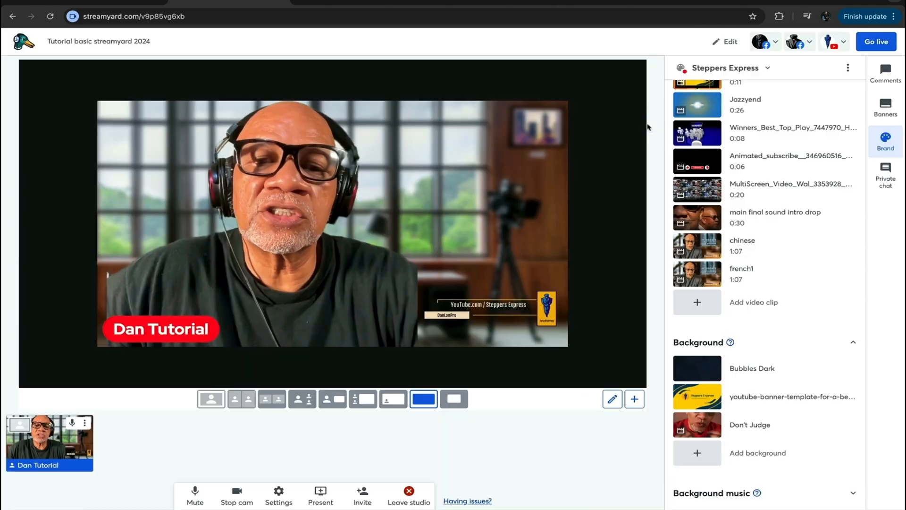
- Show the yellow YouTube banner template background behind the solo camera, and hide it again
mouse_move(683, 405)
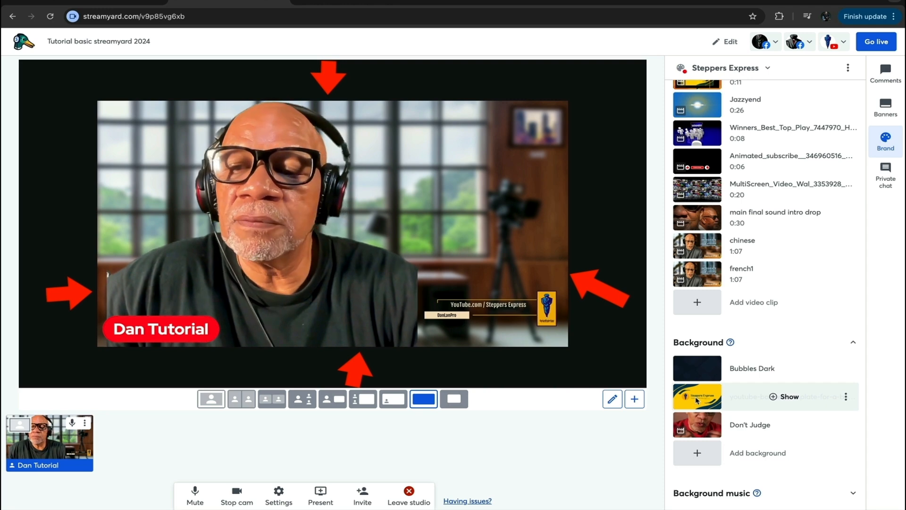
click(773, 397)
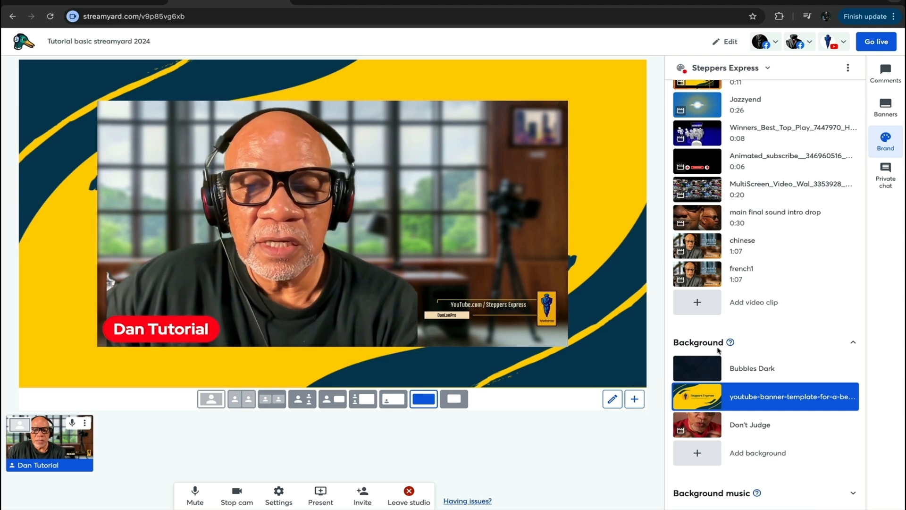
mouse_move(711, 398)
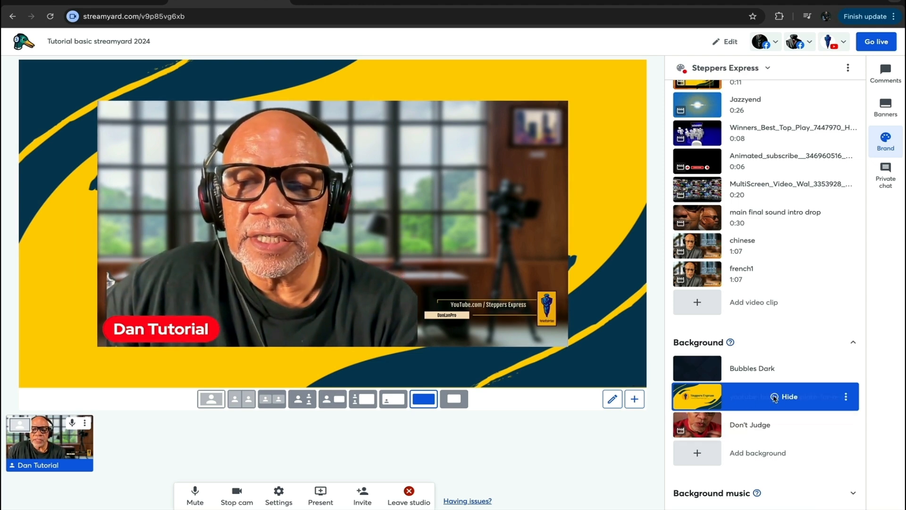
click(775, 397)
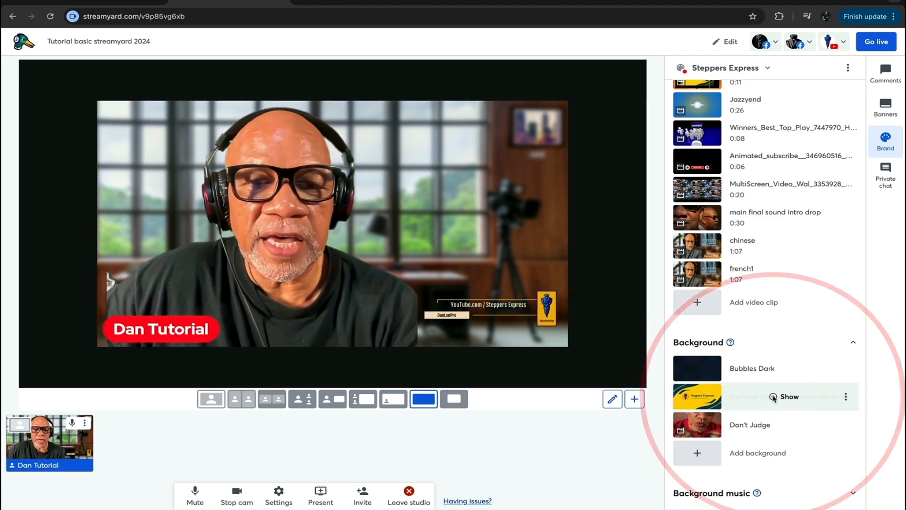
- Disable cropping of the solo layout to show the background image, and close the studio settings
click(279, 495)
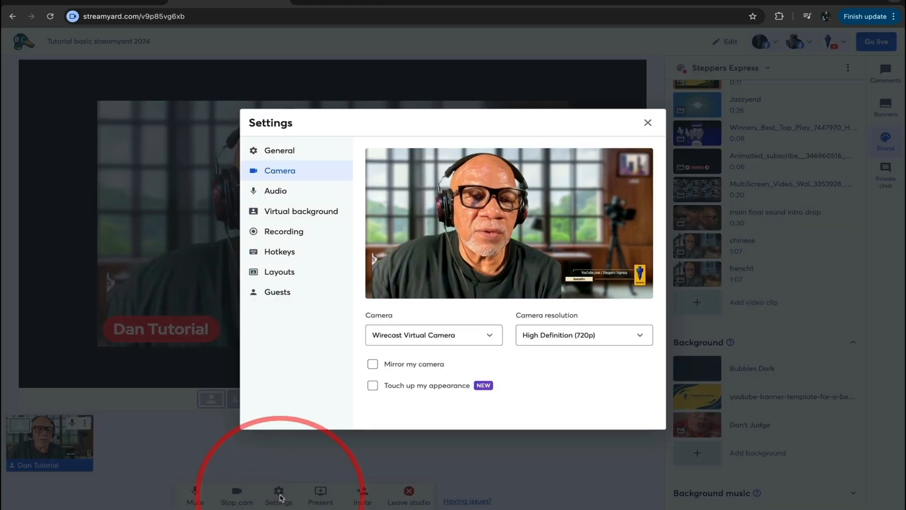
click(286, 274)
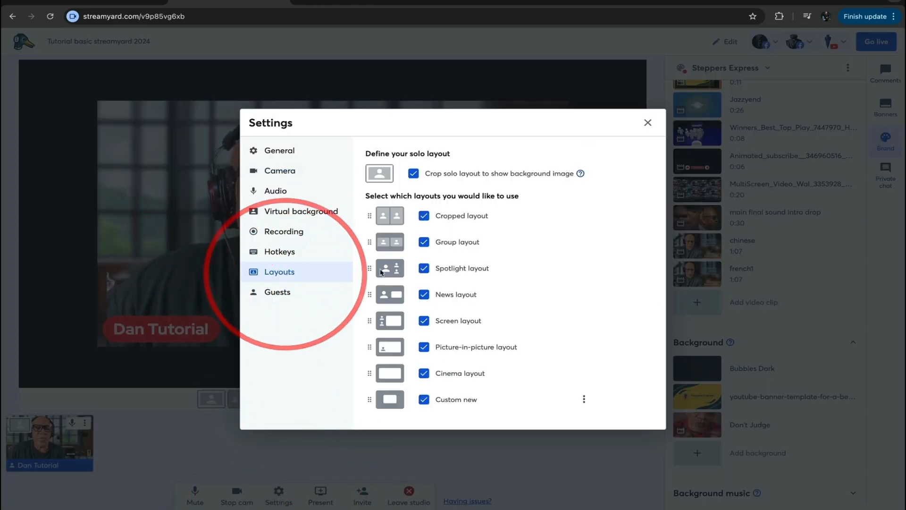
click(414, 173)
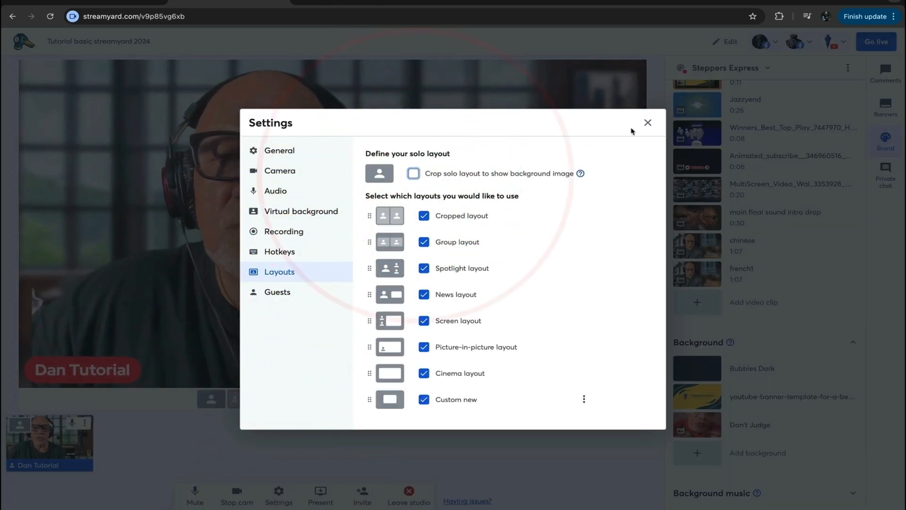
click(648, 123)
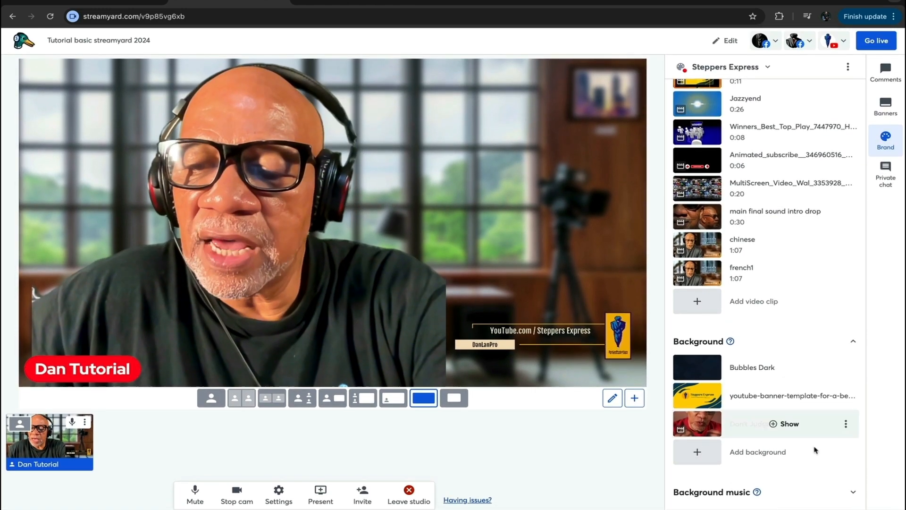
- Expand the background music section and examine its tracks, playback controls, add music option, and the Acoustic cinematic track's options
click(854, 494)
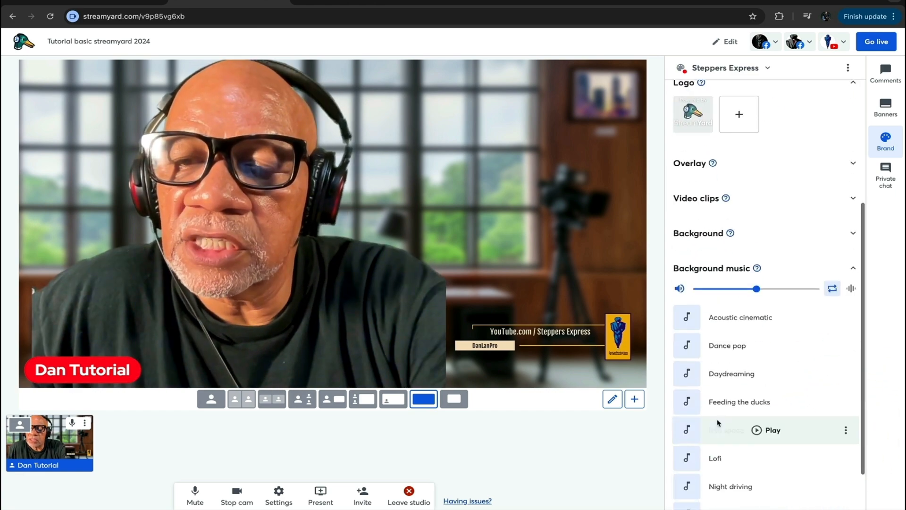
scroll(737, 425, down, 2)
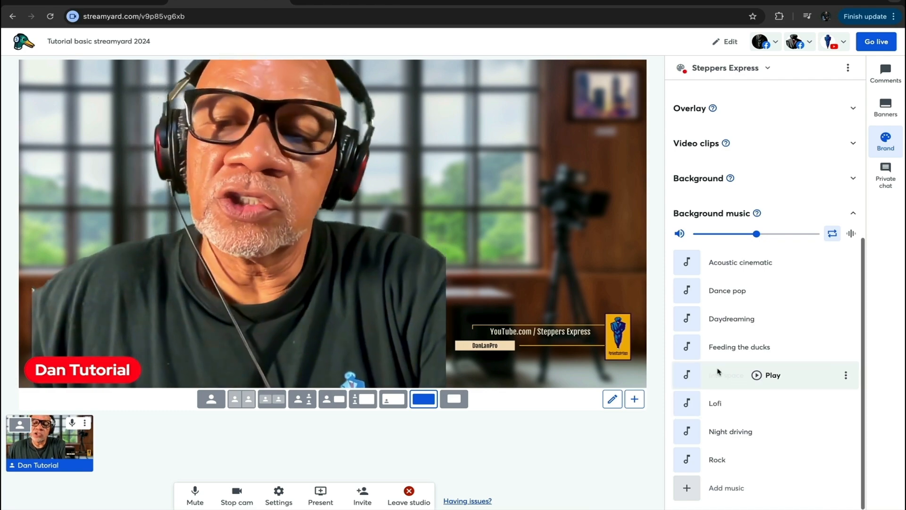
scroll(717, 372, up, 5)
scroll(717, 371, down, 5)
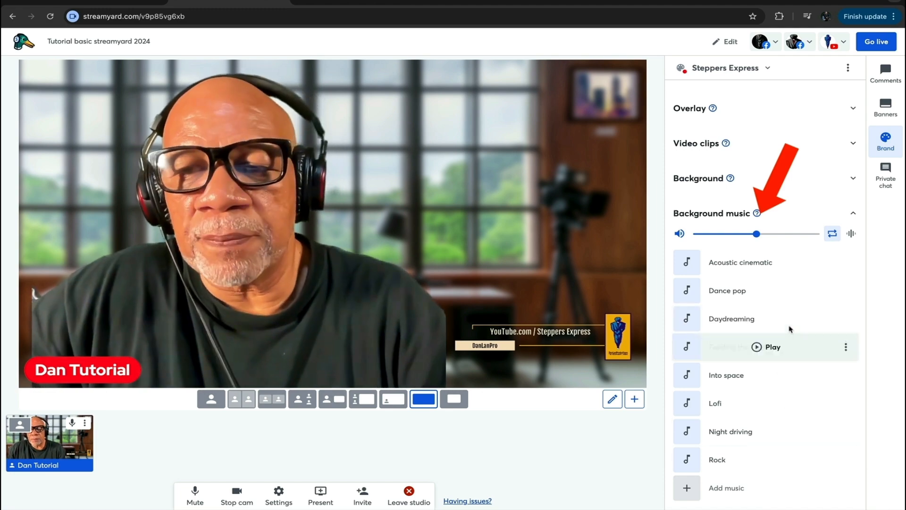
scroll(793, 339, up, 2)
scroll(796, 340, down, 2)
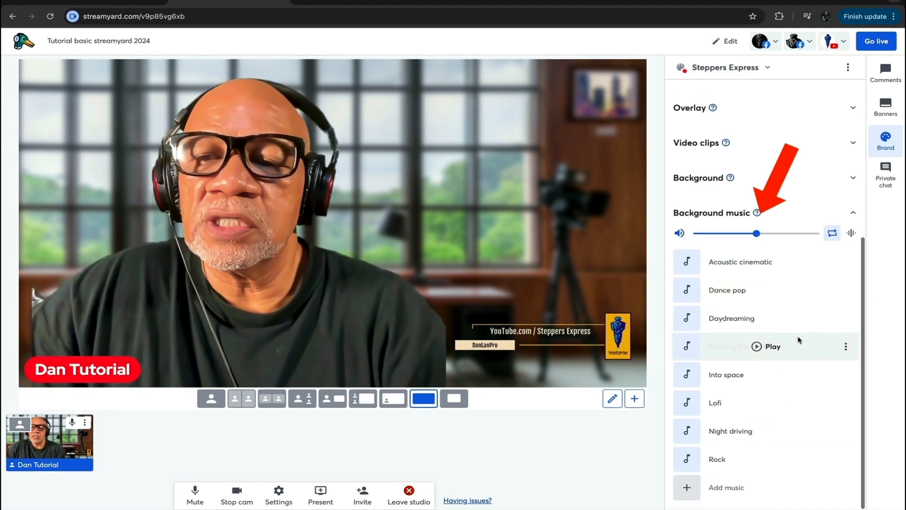
scroll(800, 339, up, 2)
scroll(800, 339, up, 3)
scroll(801, 339, down, 5)
scroll(801, 339, up, 5)
scroll(801, 339, down, 5)
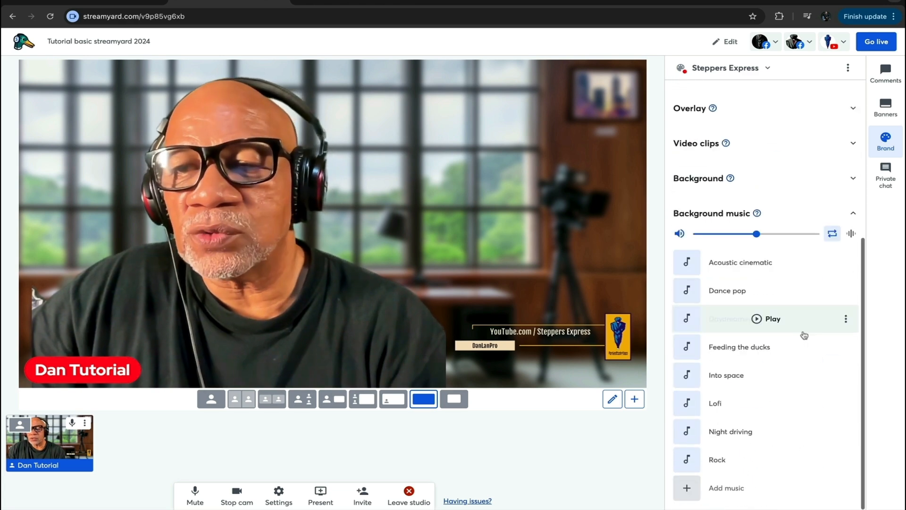
scroll(804, 334, down, 1)
scroll(805, 334, up, 1)
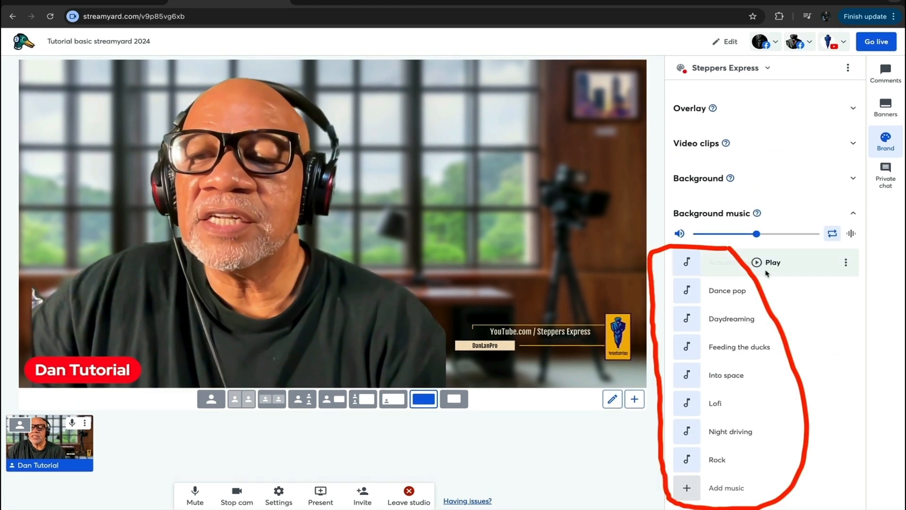
mouse_move(829, 270)
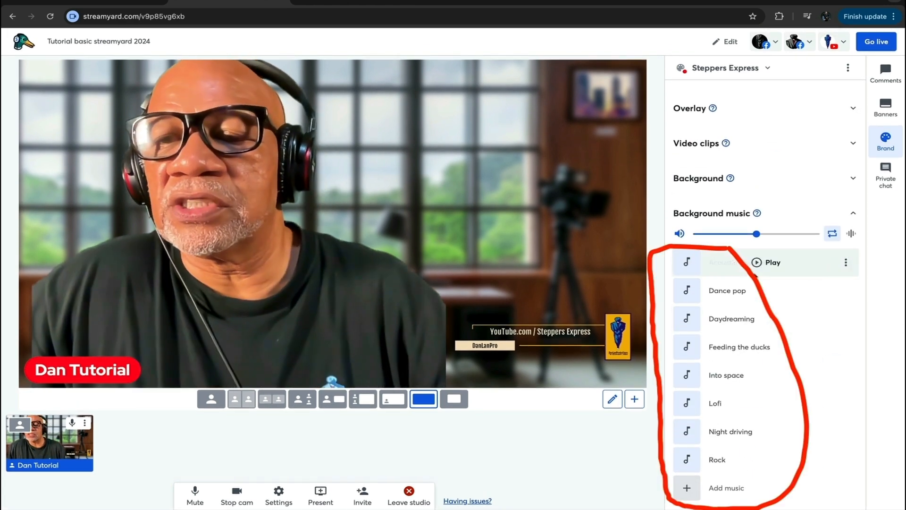
click(847, 263)
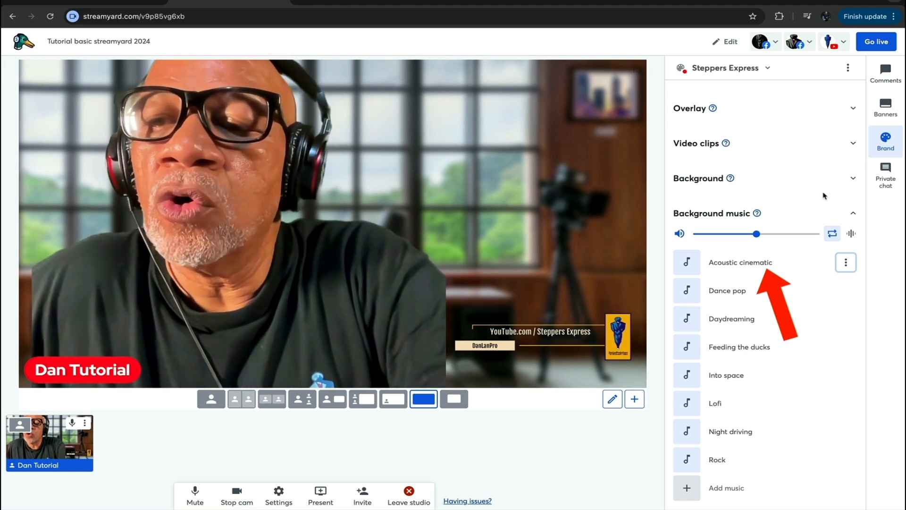
- View the studio's private chat, and open the live stream's editing dialog to check its selected destinations
click(887, 181)
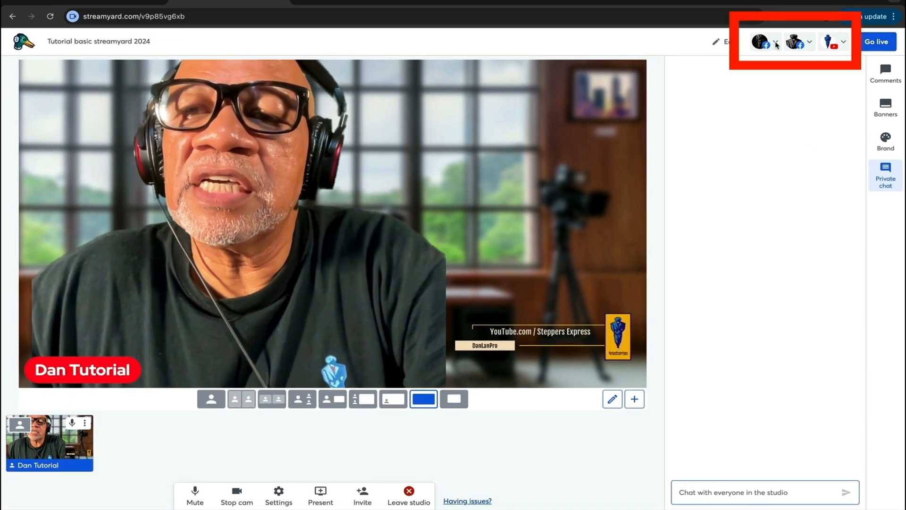
click(761, 43)
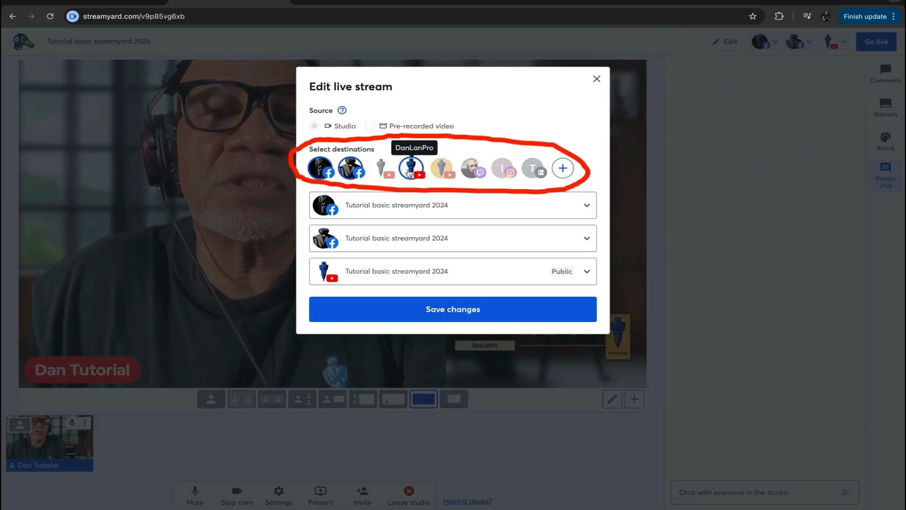
- Try to add the Steppers Express YouTube channel as a fourth stream destination, and close the live stream's editing dialog
click(447, 169)
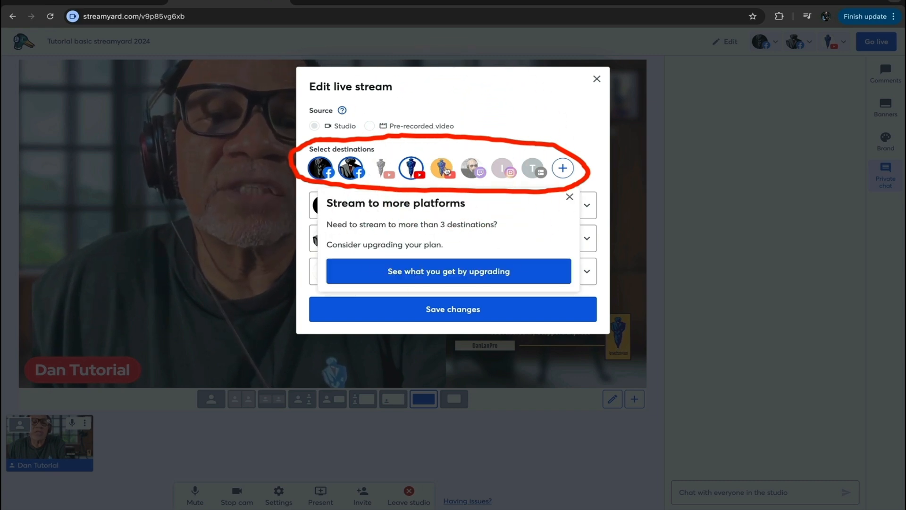
click(447, 171)
click(439, 169)
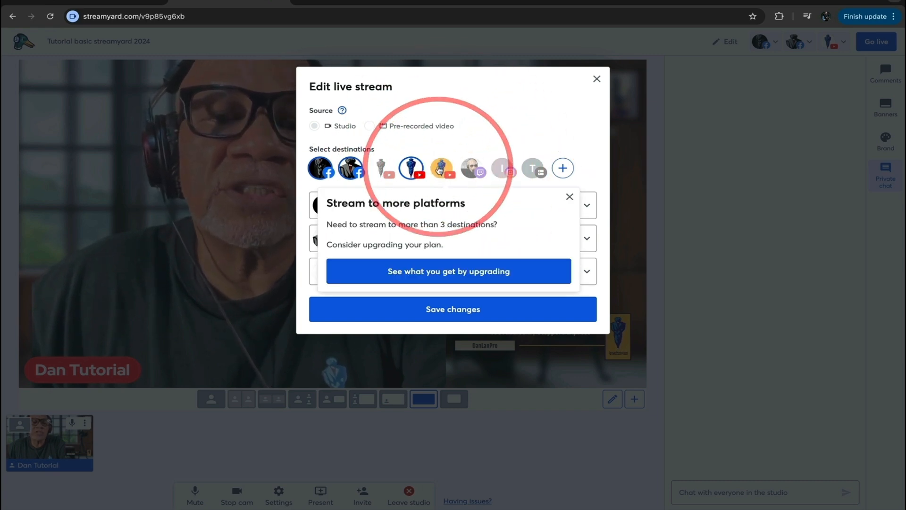
click(439, 169)
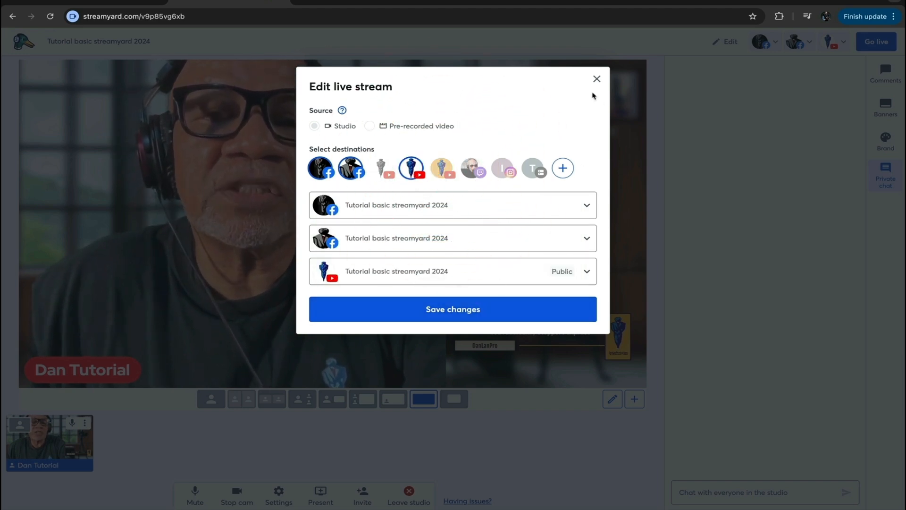
click(597, 79)
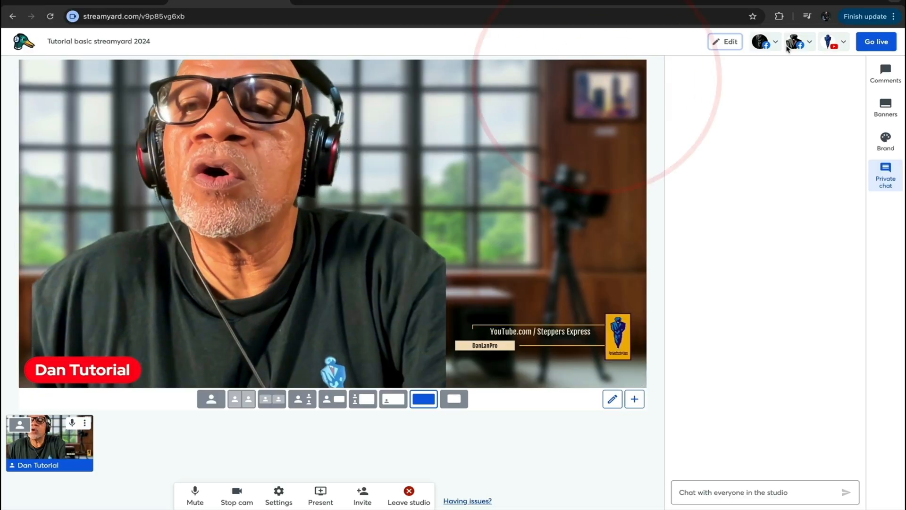
- Remove the DanLanPro YouTube destination from the live stream without deleting its post on YouTube
click(777, 43)
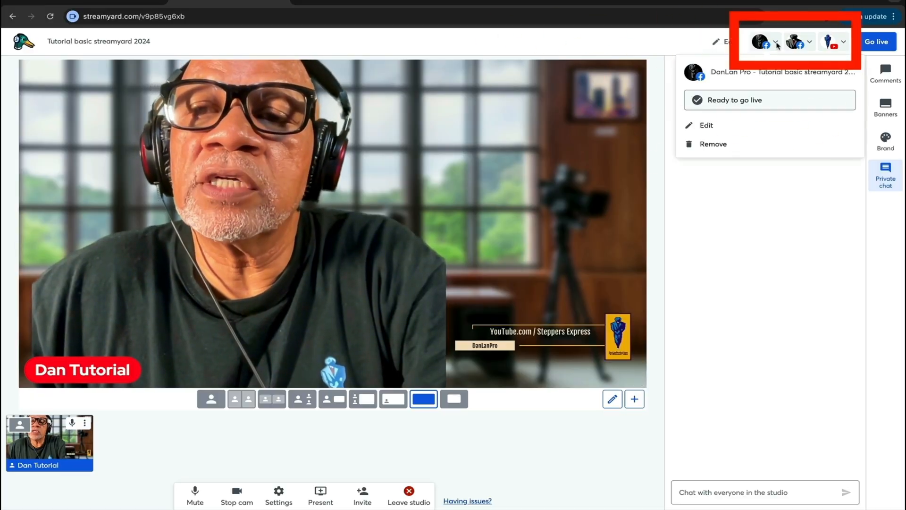
click(844, 43)
click(753, 144)
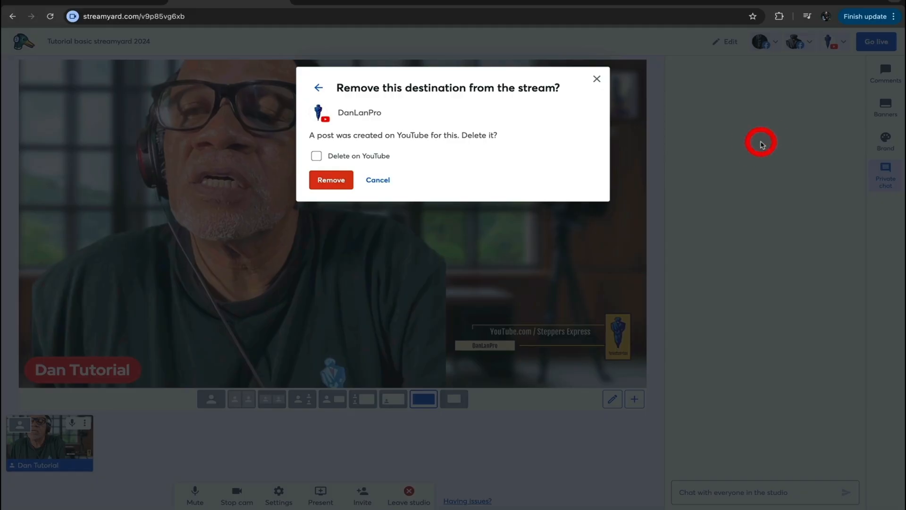
click(331, 180)
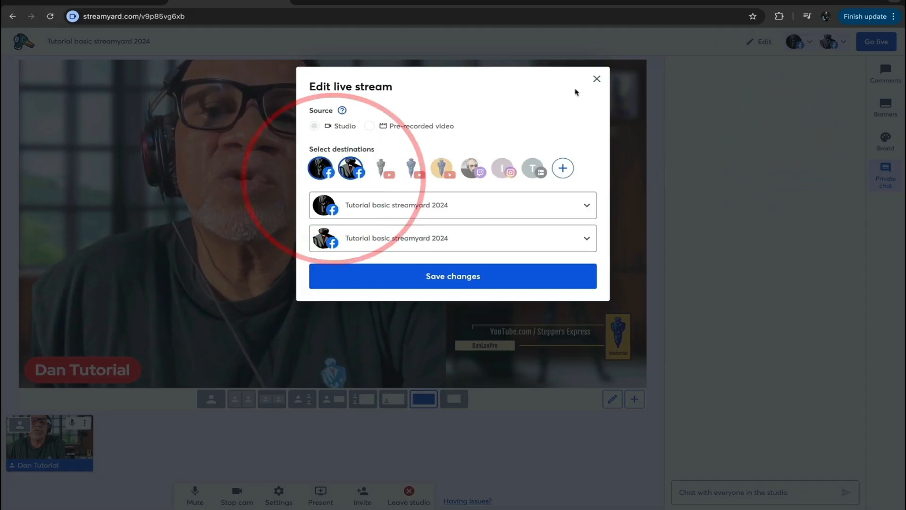
- Add the Steppers Express YouTube channel as a public destination, save the live stream's changes, and close the editing dialog
click(442, 168)
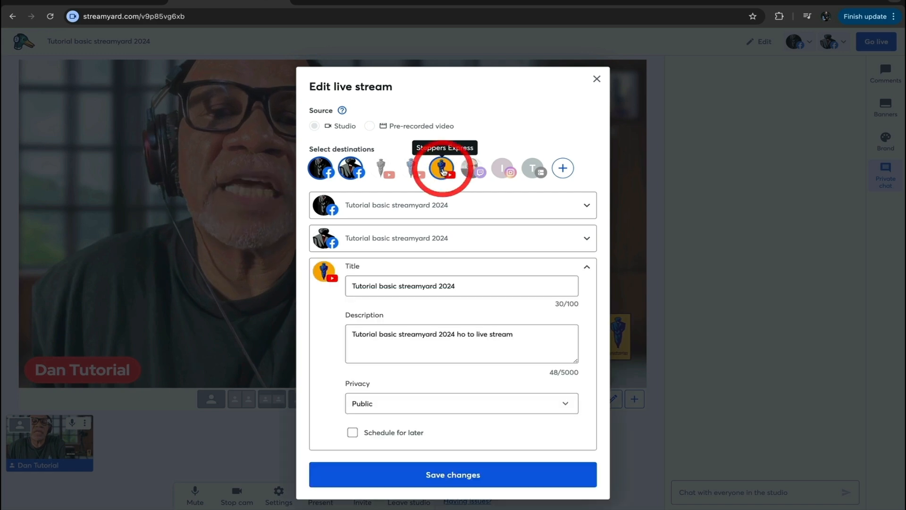
click(503, 475)
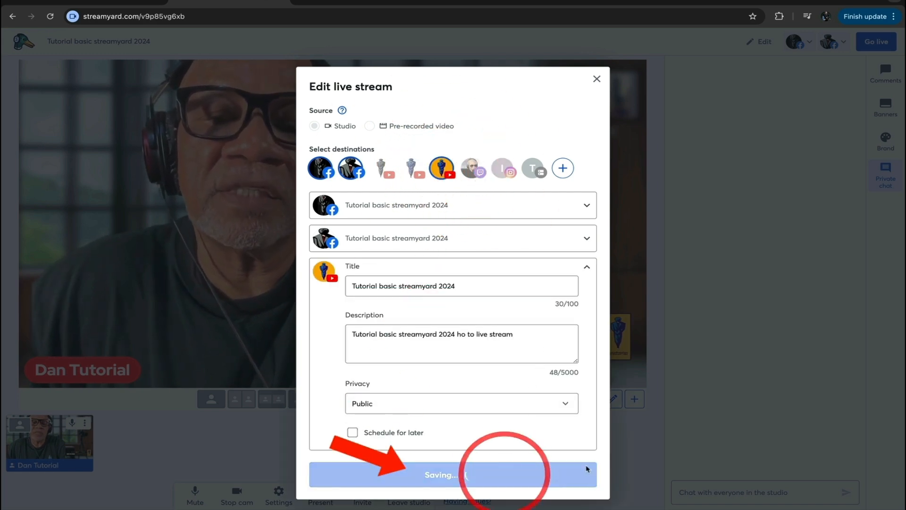
click(596, 79)
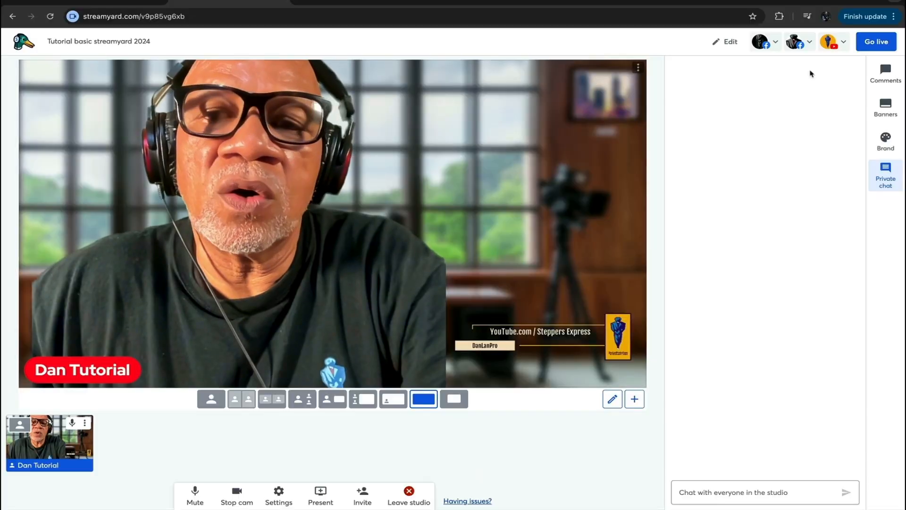